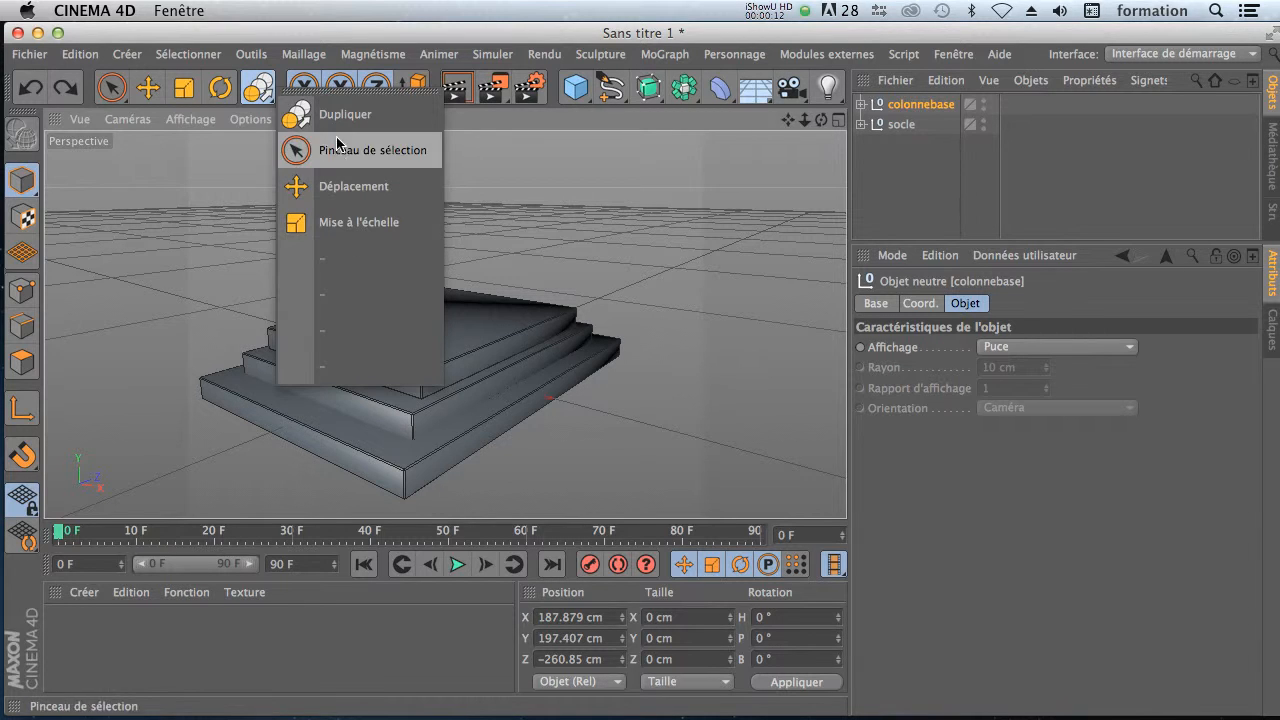
{"action": "left_click", "coordinate": [322, 93]}
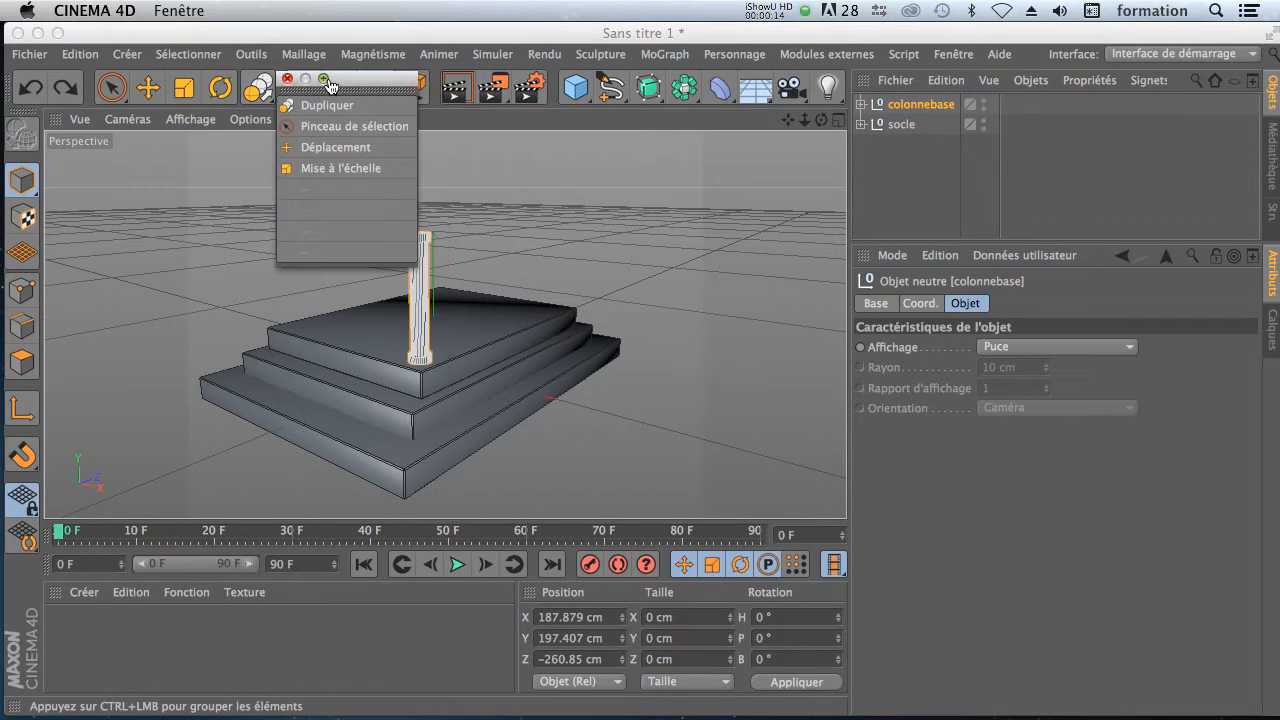
{"action": "left_click_drag", "start_coordinate": [331, 83], "coordinate": [797, 164]}
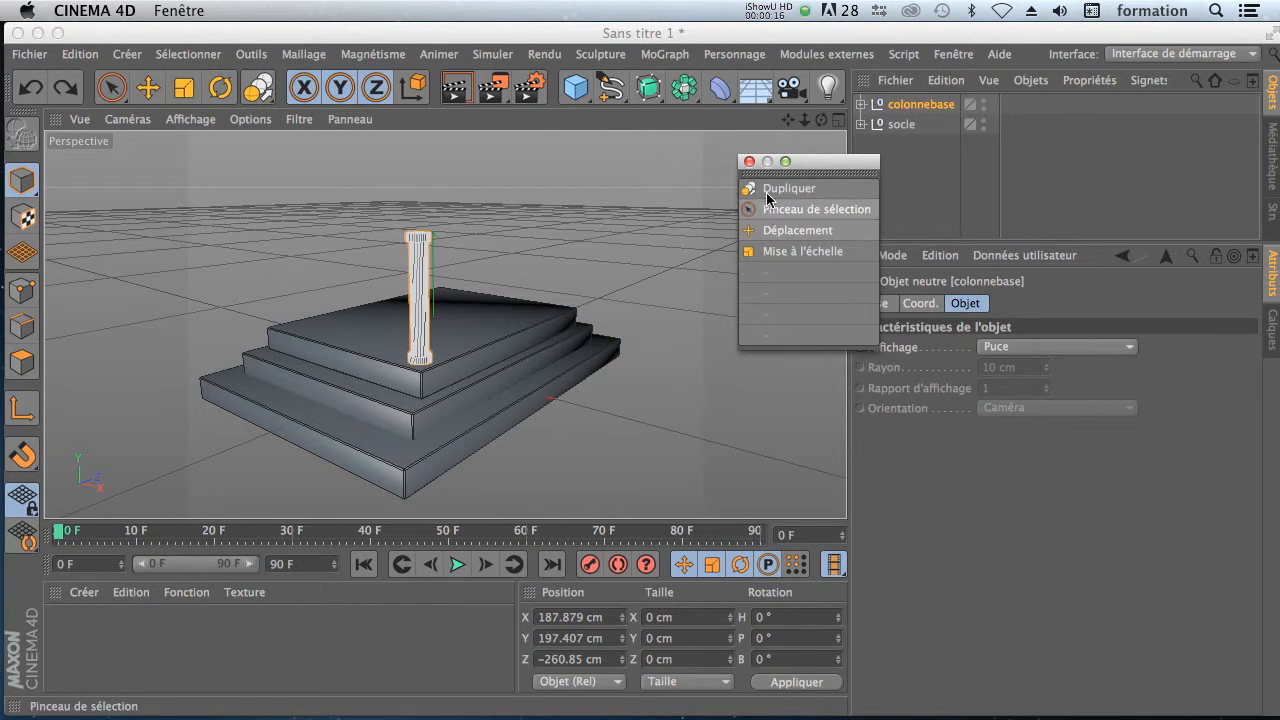
{"action": "left_click", "coordinate": [749, 162]}
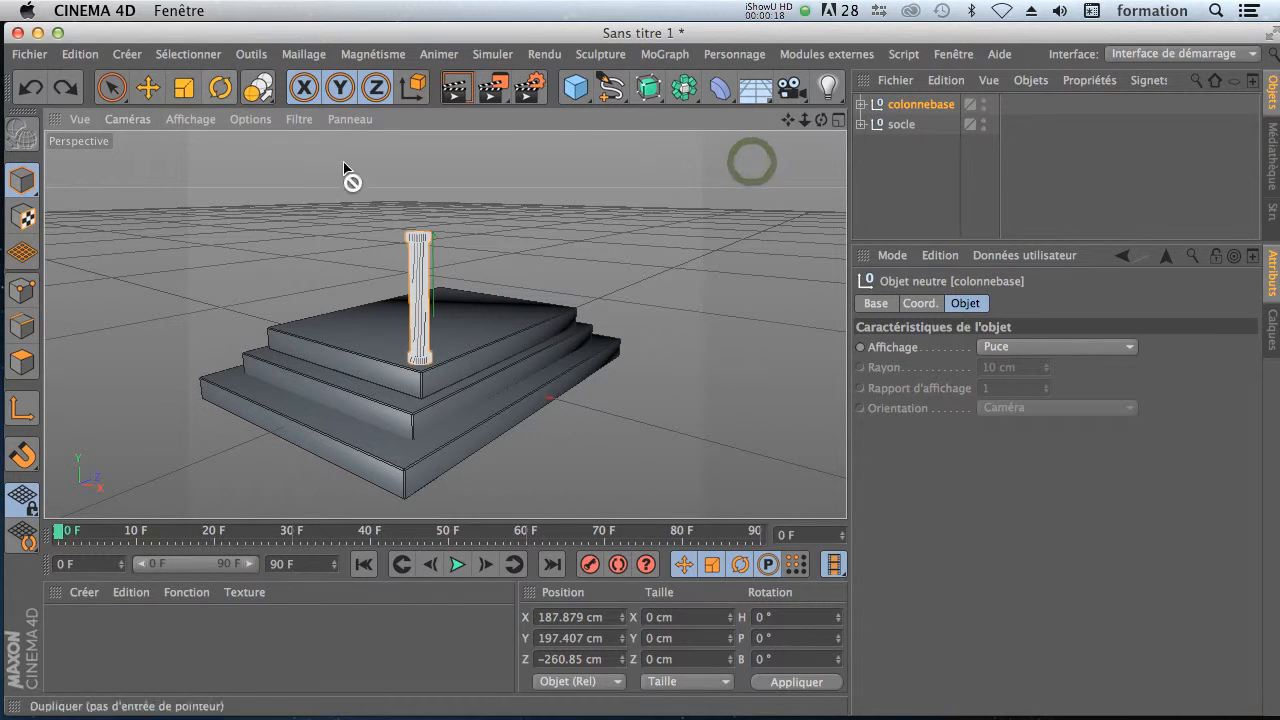
- Duplicate the colonnebase column as 5 linear instances with a 98 cm displacement along Z
{"action": "left_click", "coordinate": [251, 54]}
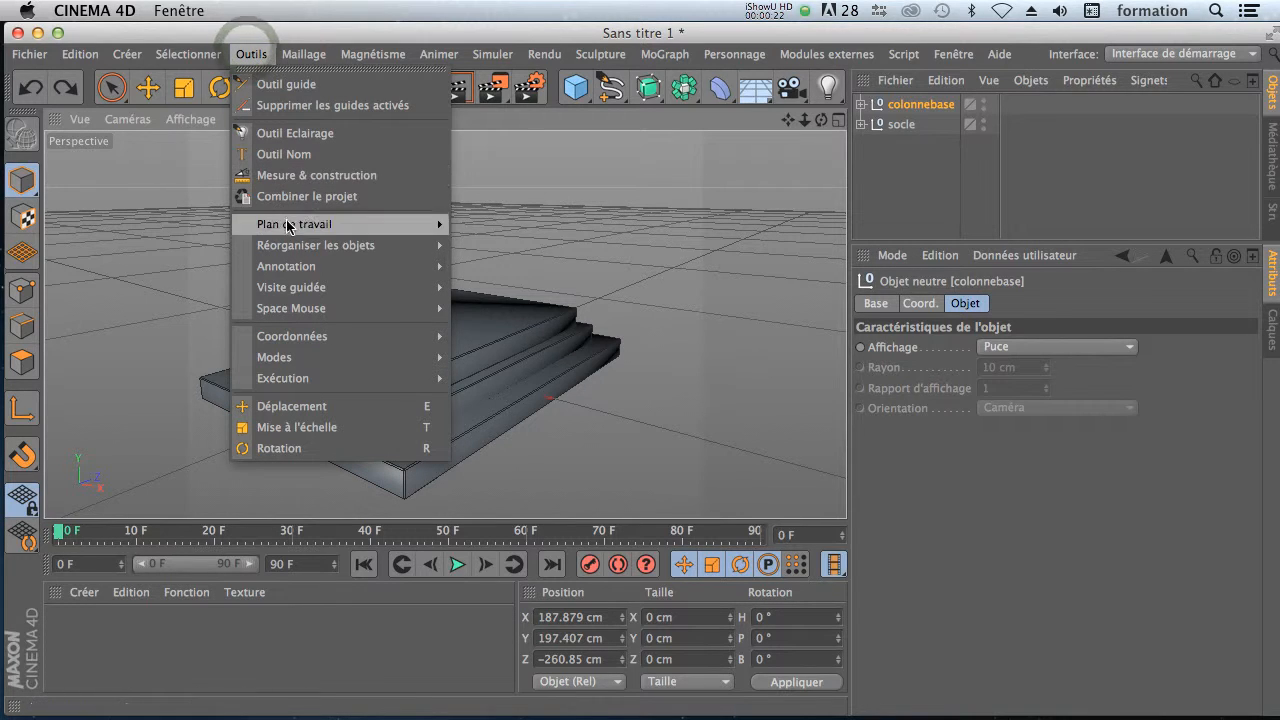
{"action": "mouse_move", "coordinate": [289, 246]}
{"action": "left_click", "coordinate": [490, 292]}
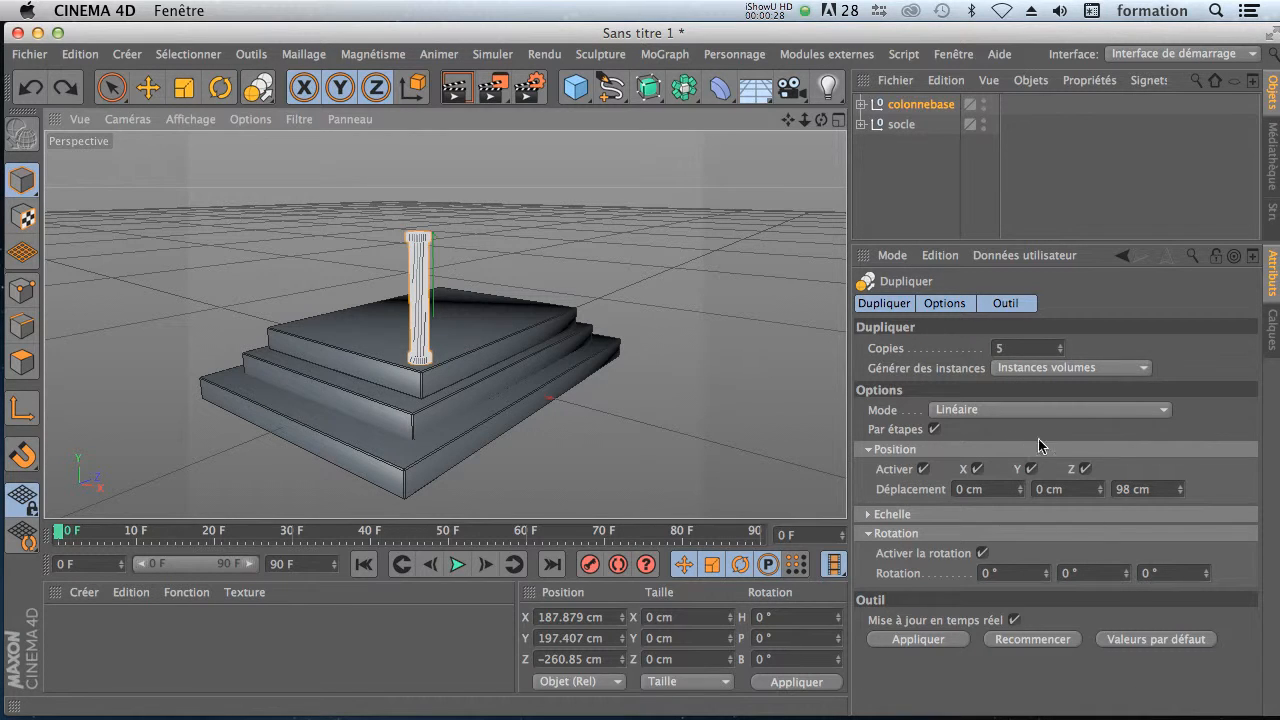
{"action": "left_click", "coordinate": [1005, 372]}
{"action": "left_click", "coordinate": [1042, 397]}
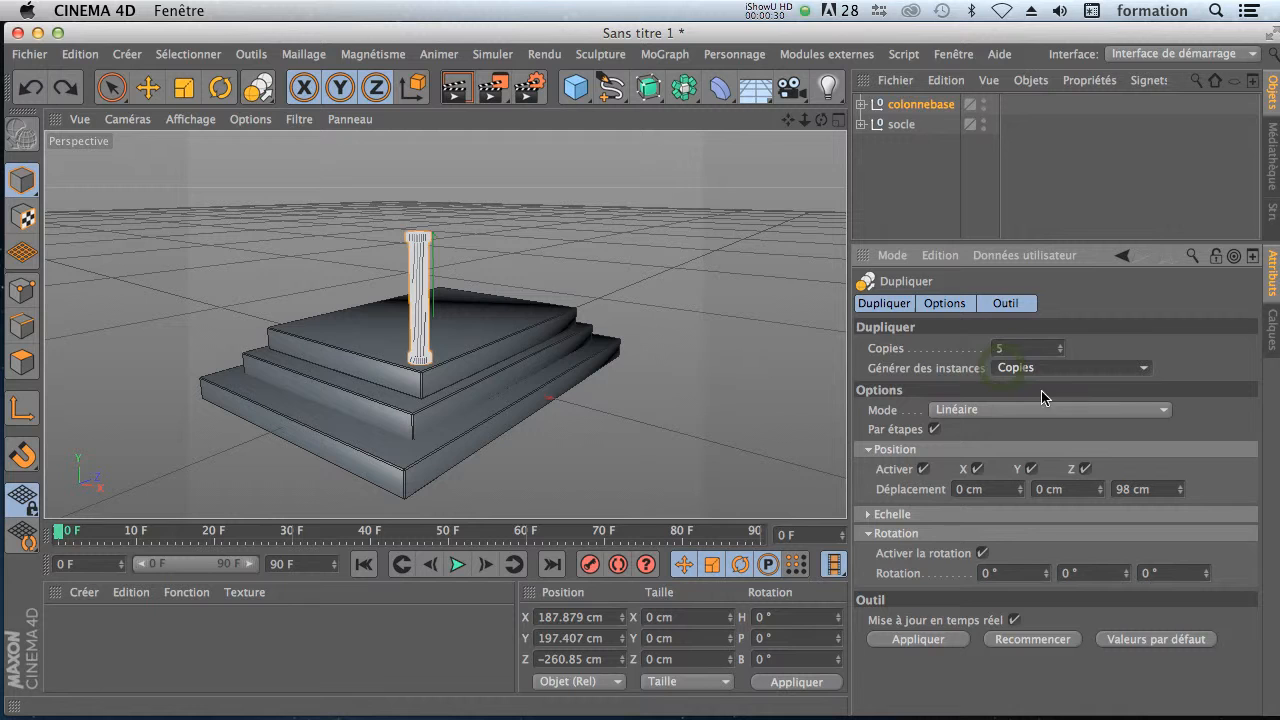
{"action": "left_click_drag", "start_coordinate": [821, 119], "coordinate": [806, 120]}
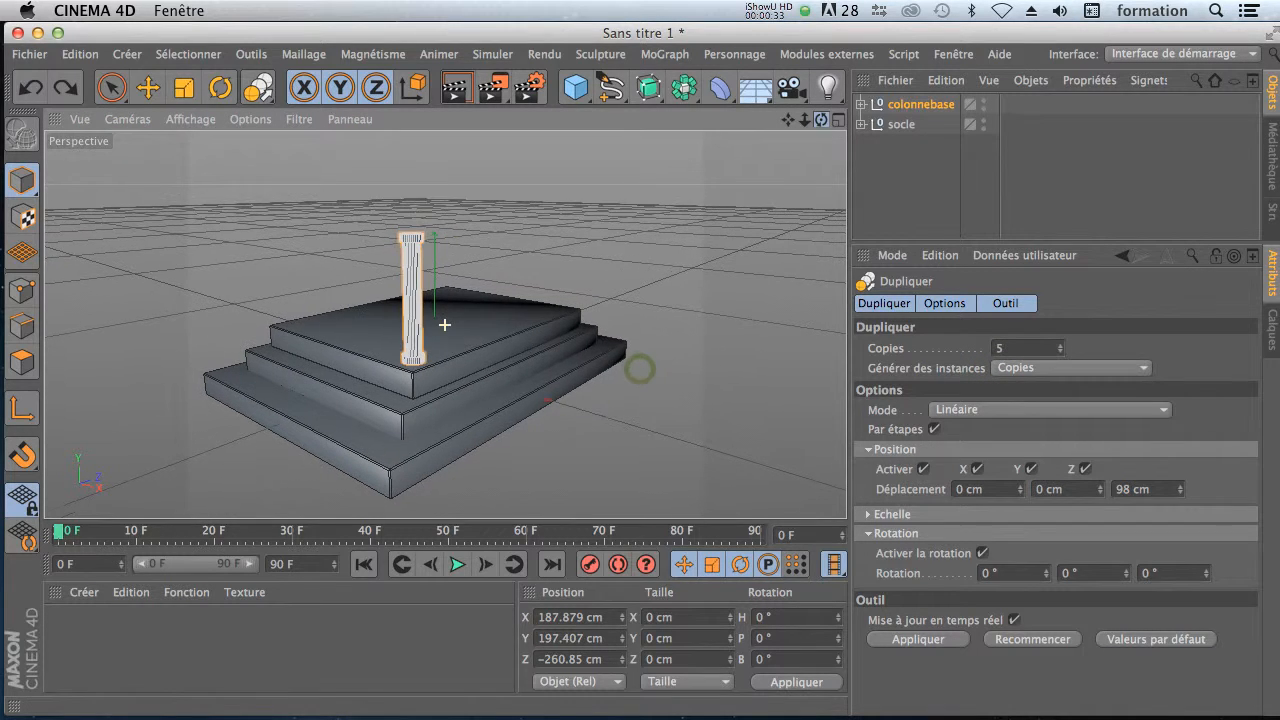
{"action": "left_click", "coordinate": [1010, 371]}
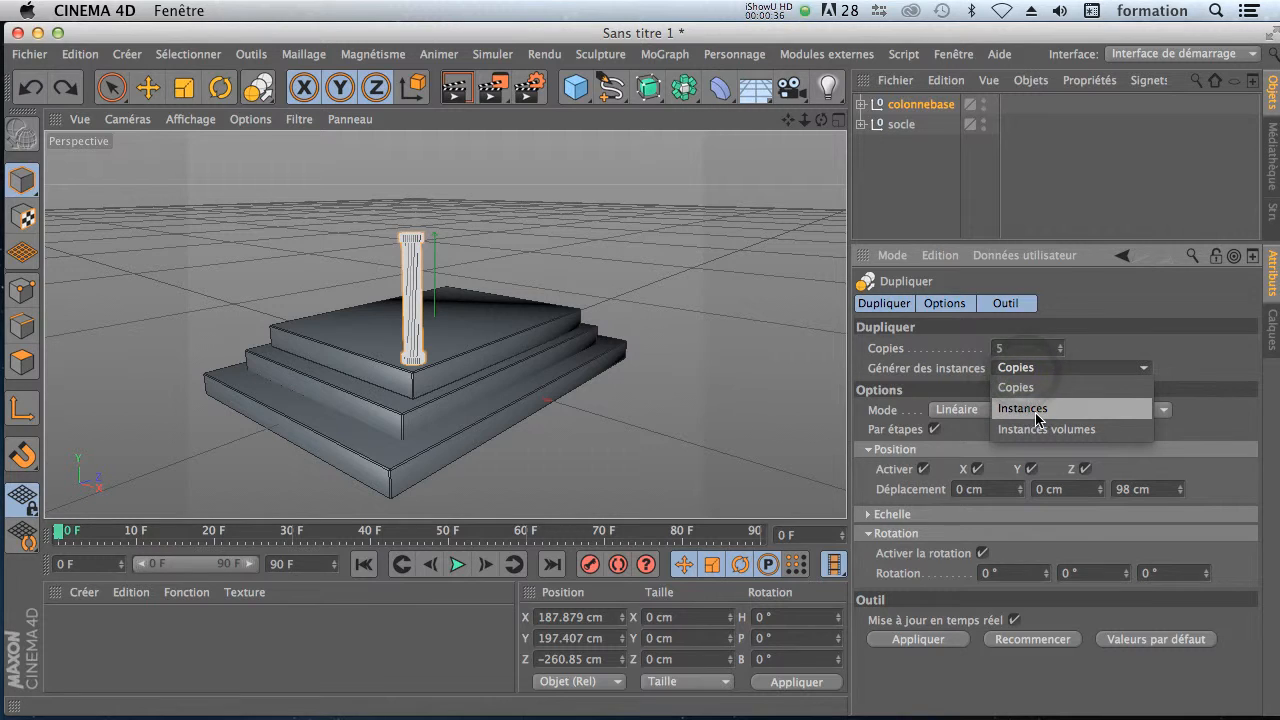
{"action": "left_click", "coordinate": [1036, 409]}
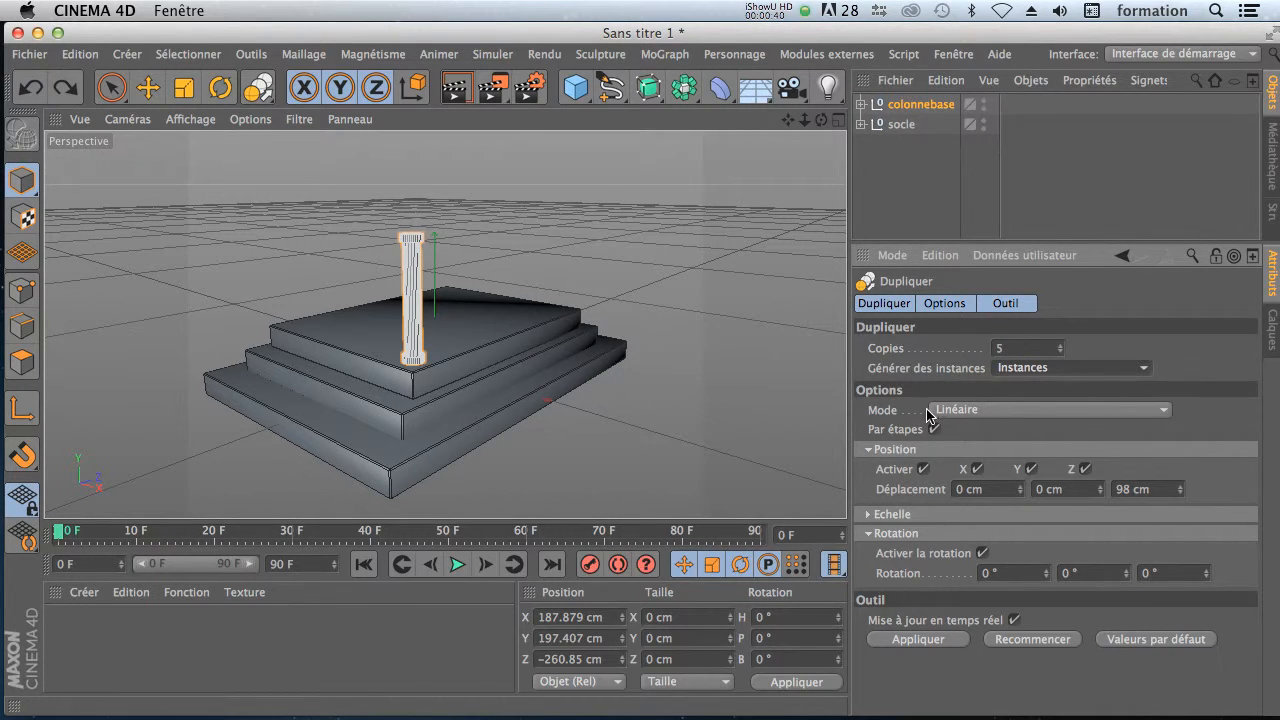
{"action": "left_click", "coordinate": [918, 643]}
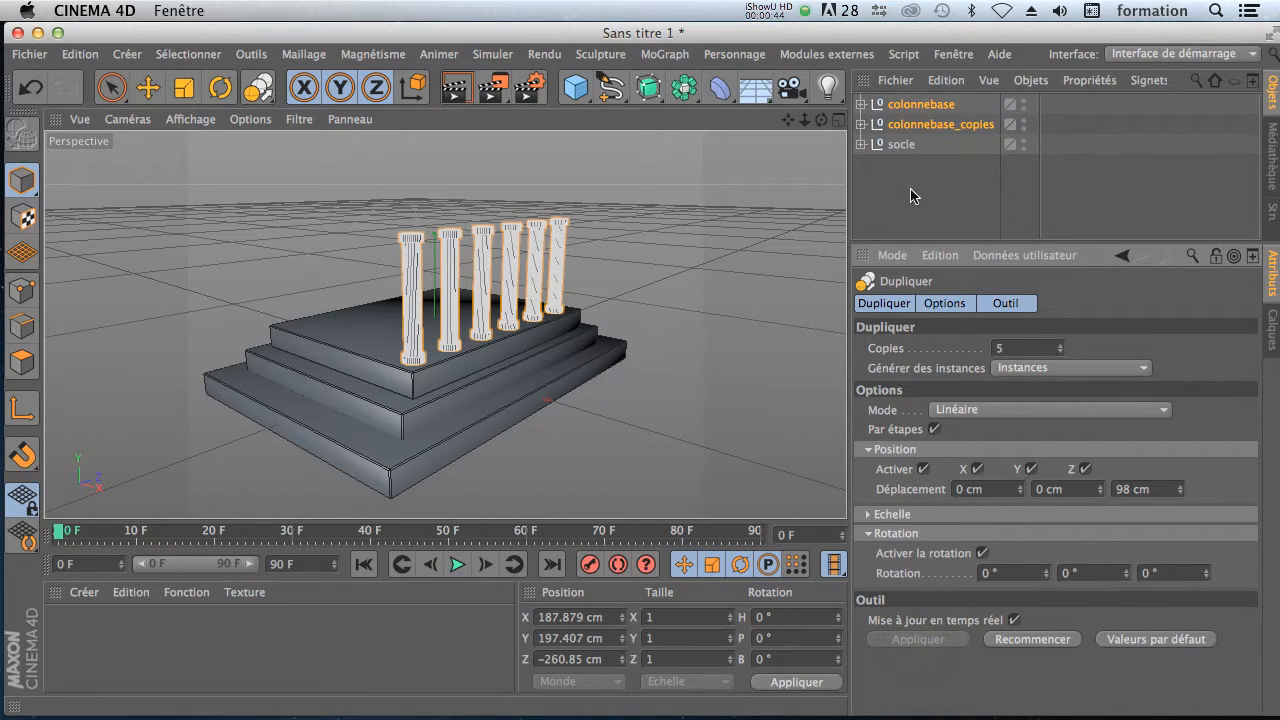
- Examine the individual column instances inside colonnebase_copies and their reference object
{"action": "left_click", "coordinate": [861, 125]}
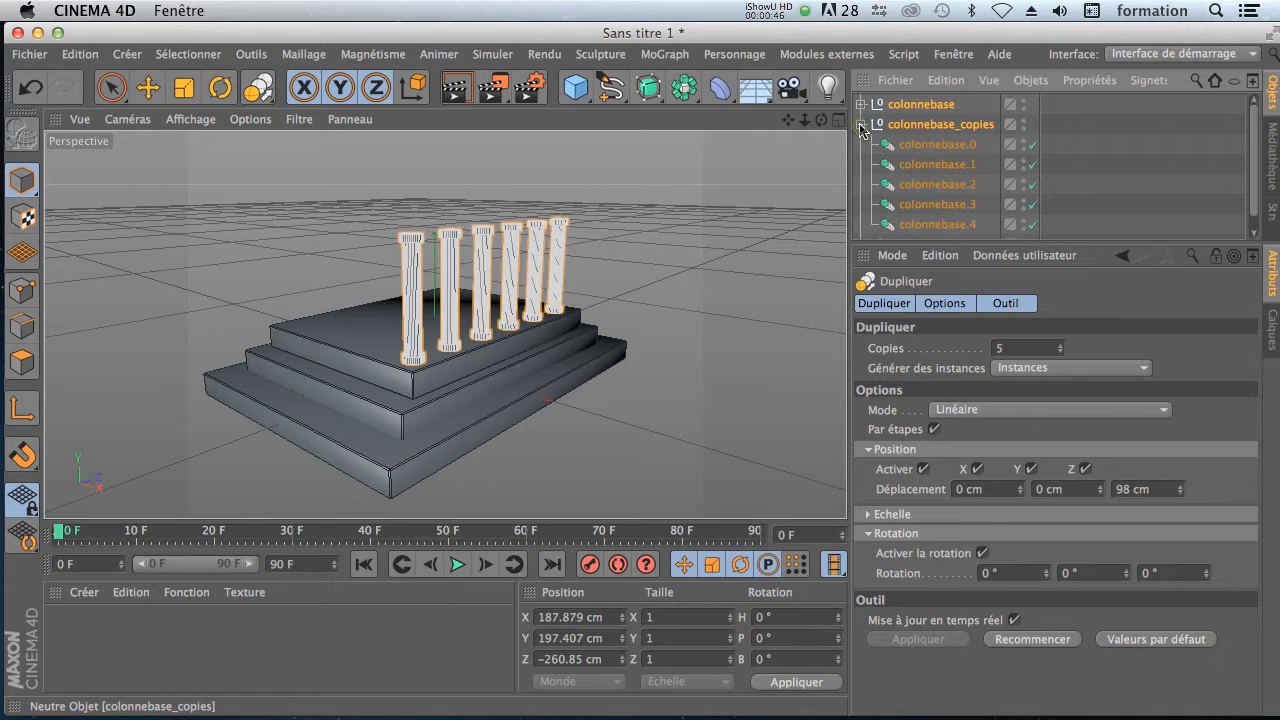
{"action": "left_click", "coordinate": [918, 165]}
{"action": "left_click", "coordinate": [931, 145]}
{"action": "left_click", "coordinate": [940, 184]}
{"action": "left_click", "coordinate": [940, 204]}
{"action": "left_click", "coordinate": [861, 125]}
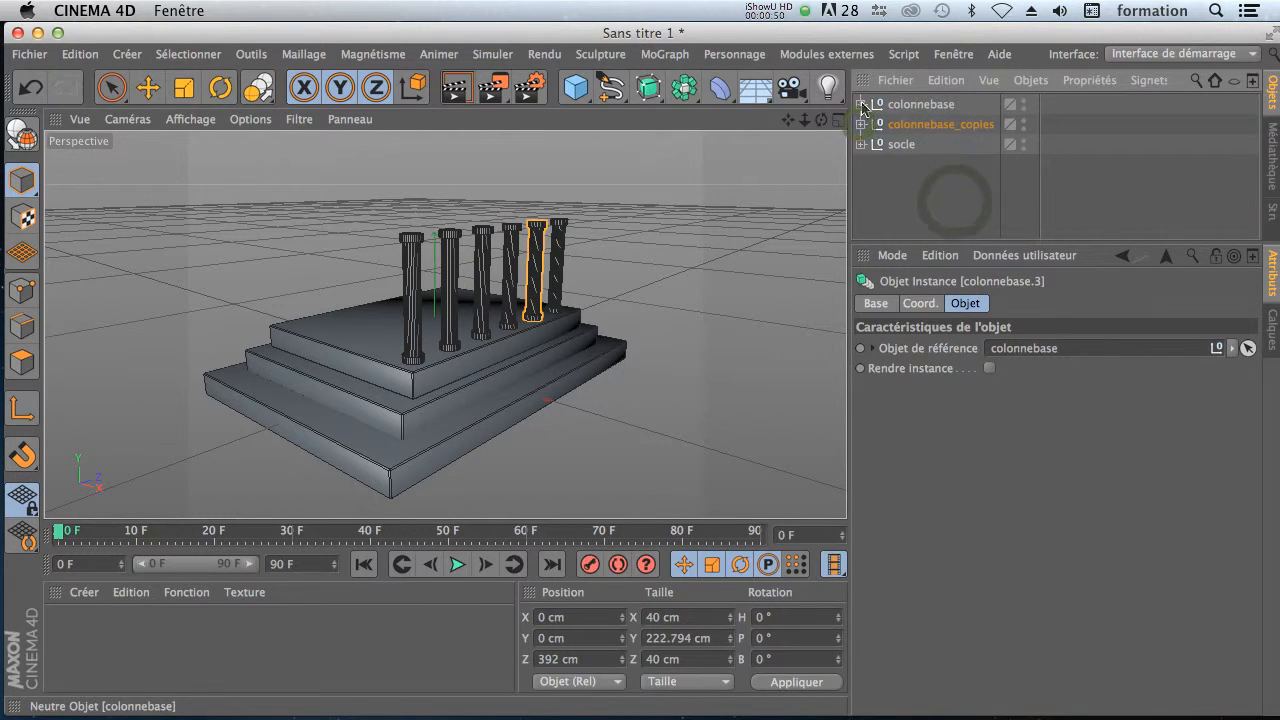
- Try moving the original column's upper ring, Tube.1, vertically to test how the instances follow
{"action": "left_click", "coordinate": [861, 104]}
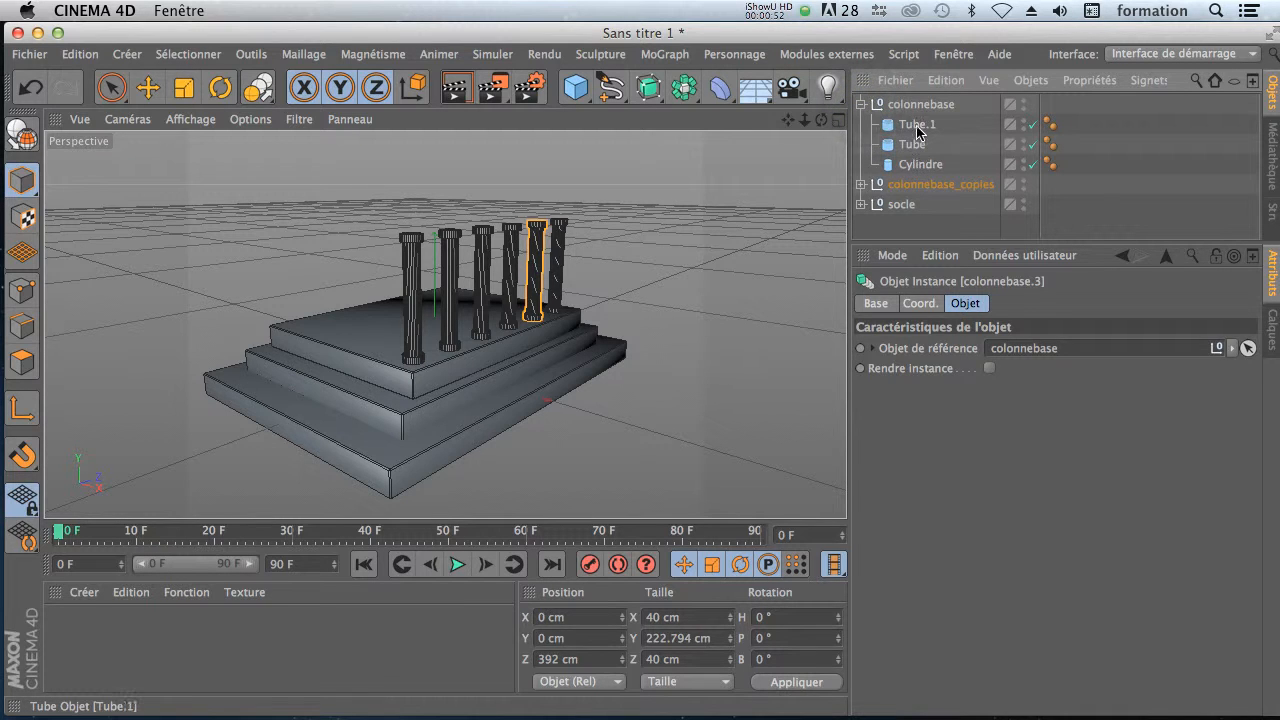
{"action": "left_click", "coordinate": [917, 127]}
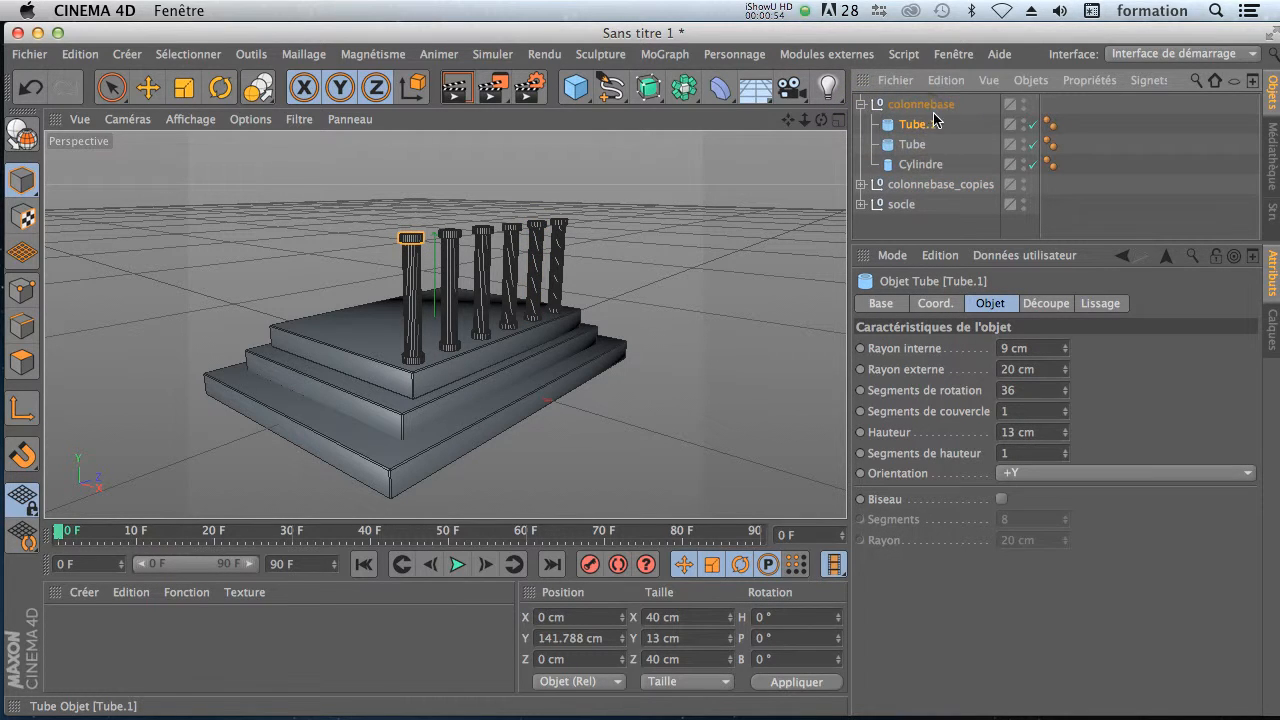
{"action": "left_click", "coordinate": [147, 88]}
{"action": "left_click_drag", "start_coordinate": [410, 150], "coordinate": [424, 176]}
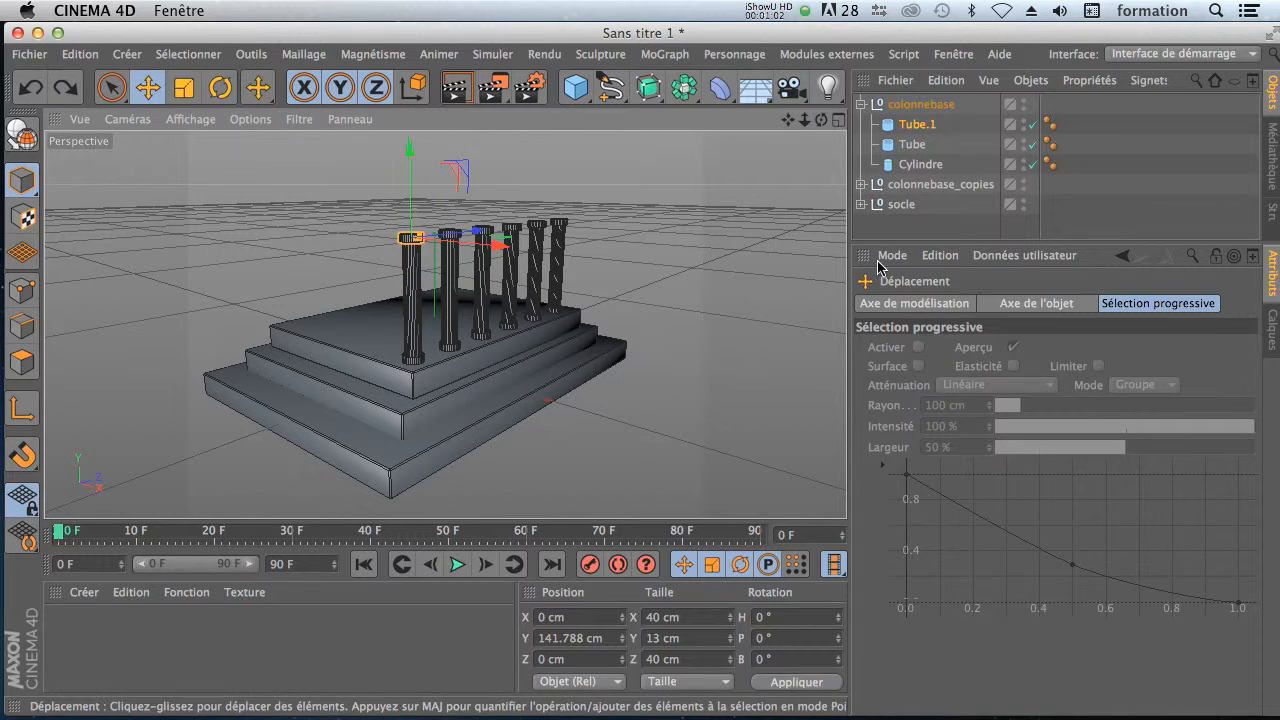
{"action": "left_click", "coordinate": [861, 104]}
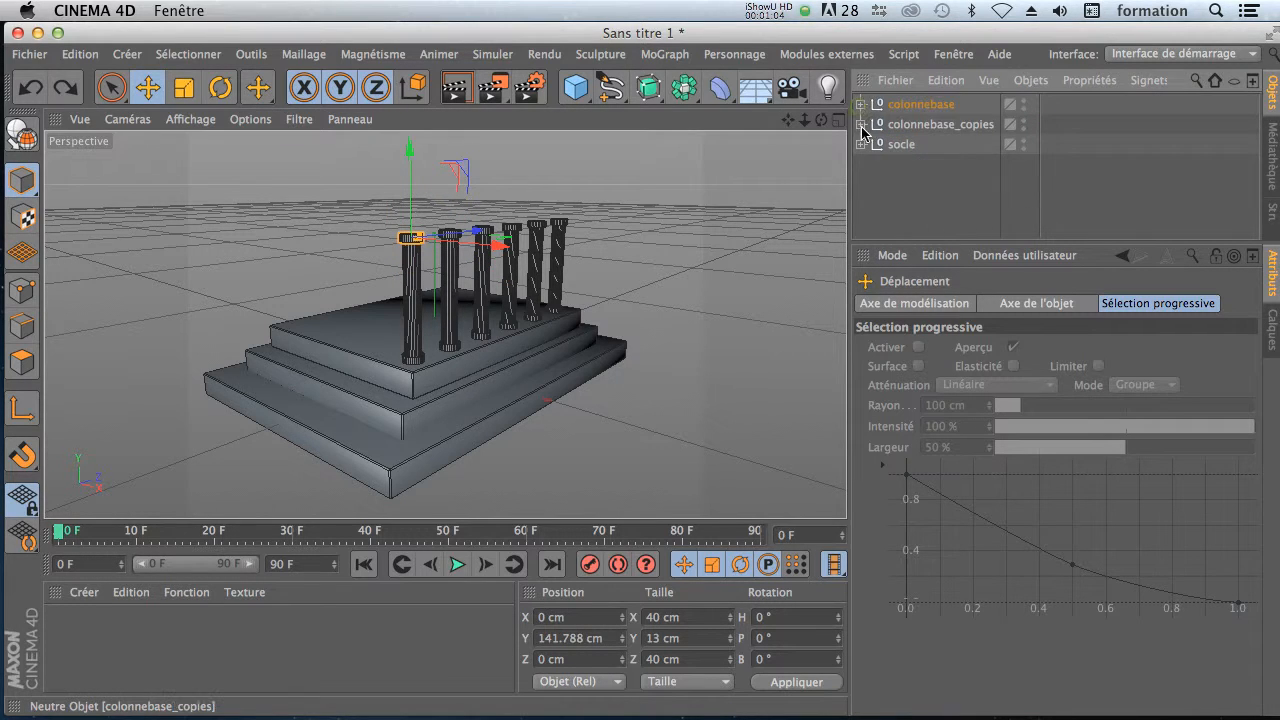
- Convert the colonnebase.1 instance inside colonnebase_copies into an editable object
{"action": "left_click", "coordinate": [861, 125]}
{"action": "left_click", "coordinate": [936, 164]}
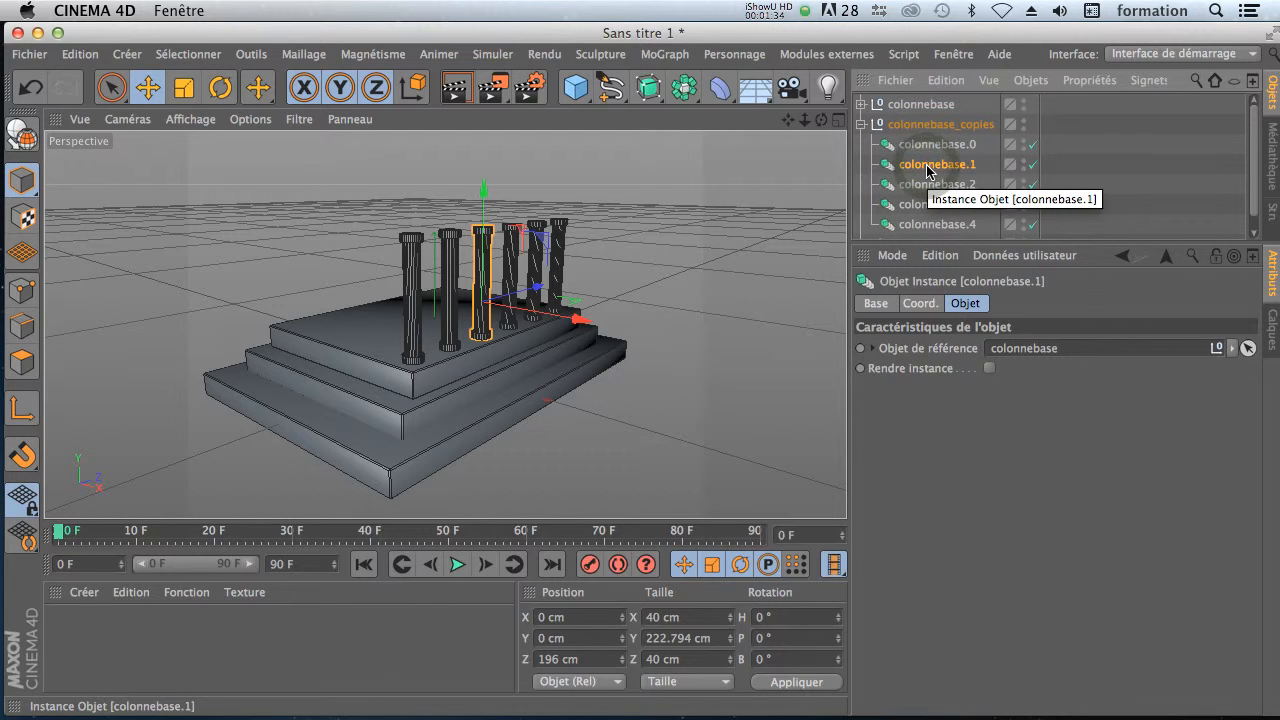
{"action": "key", "text": "c"}
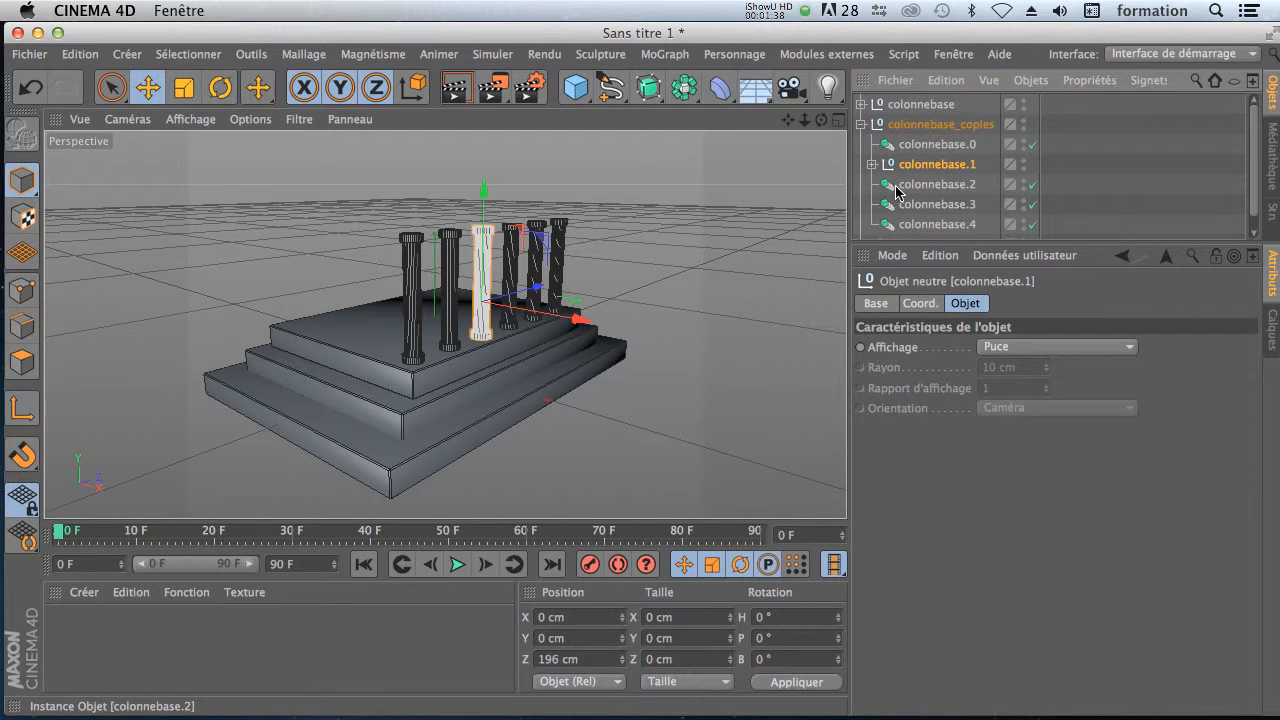
- Lower Tube.1 of the converted colonnebase.1 column to a Y position of about 95 cm
{"action": "left_click", "coordinate": [872, 164]}
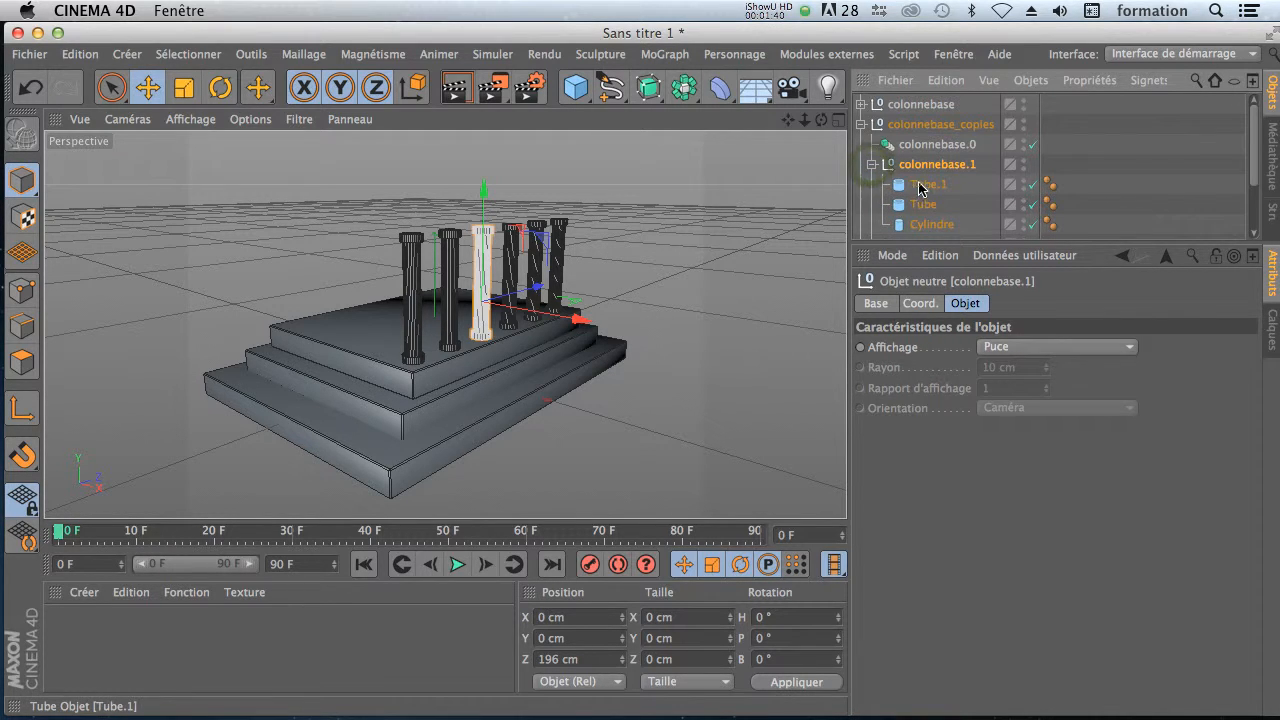
{"action": "left_click", "coordinate": [921, 186]}
{"action": "mouse_move", "coordinate": [486, 157]}
{"action": "left_mouse_down"}
{"action": "mouse_move", "coordinate": [486, 190]}
{"action": "mouse_move", "coordinate": [486, 157]}
{"action": "mouse_move", "coordinate": [486, 178]}
{"action": "left_mouse_up"}
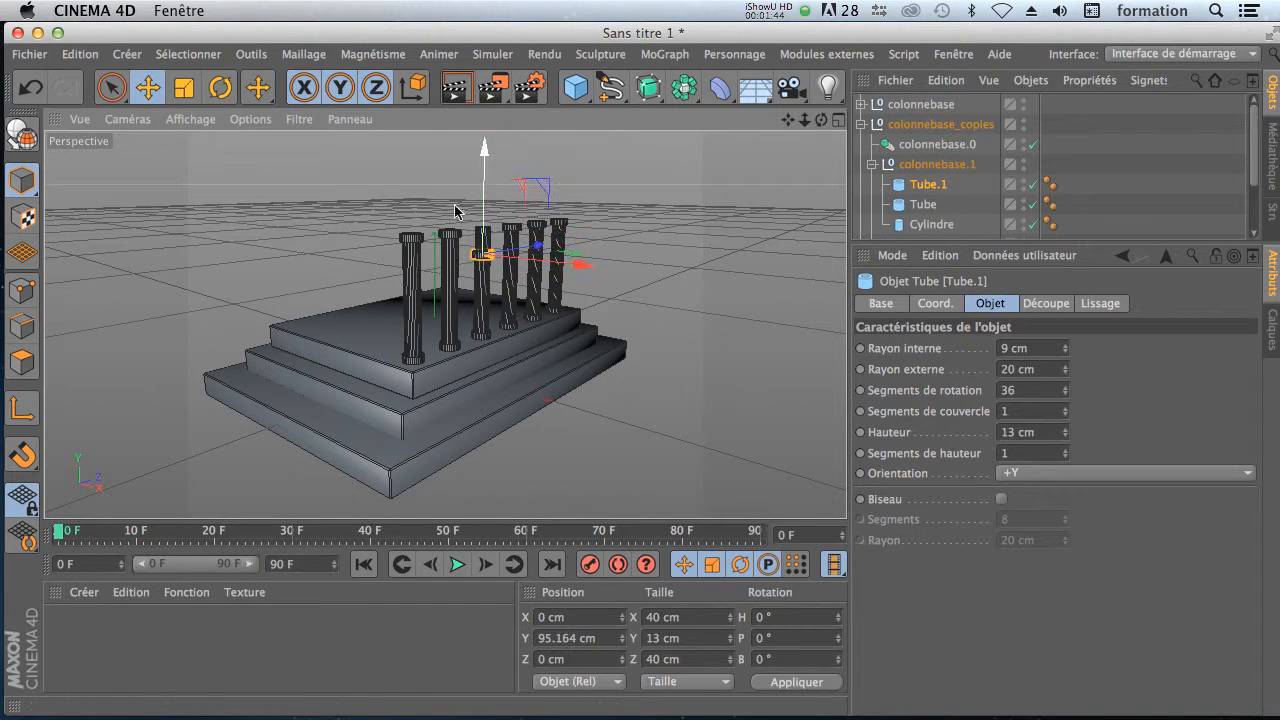
{"action": "left_click", "coordinate": [872, 165]}
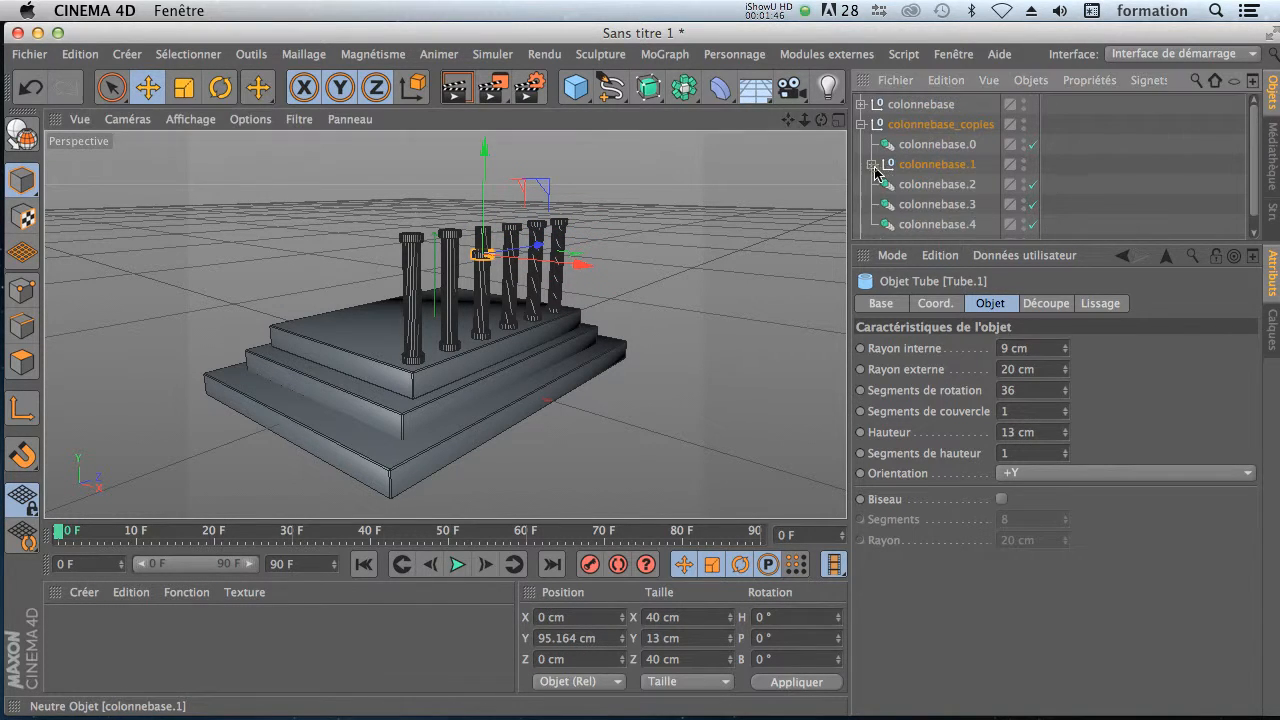
- Lower Tube.1 of the original colonnebase column to a Y position of about 61 cm
{"action": "left_click", "coordinate": [861, 105]}
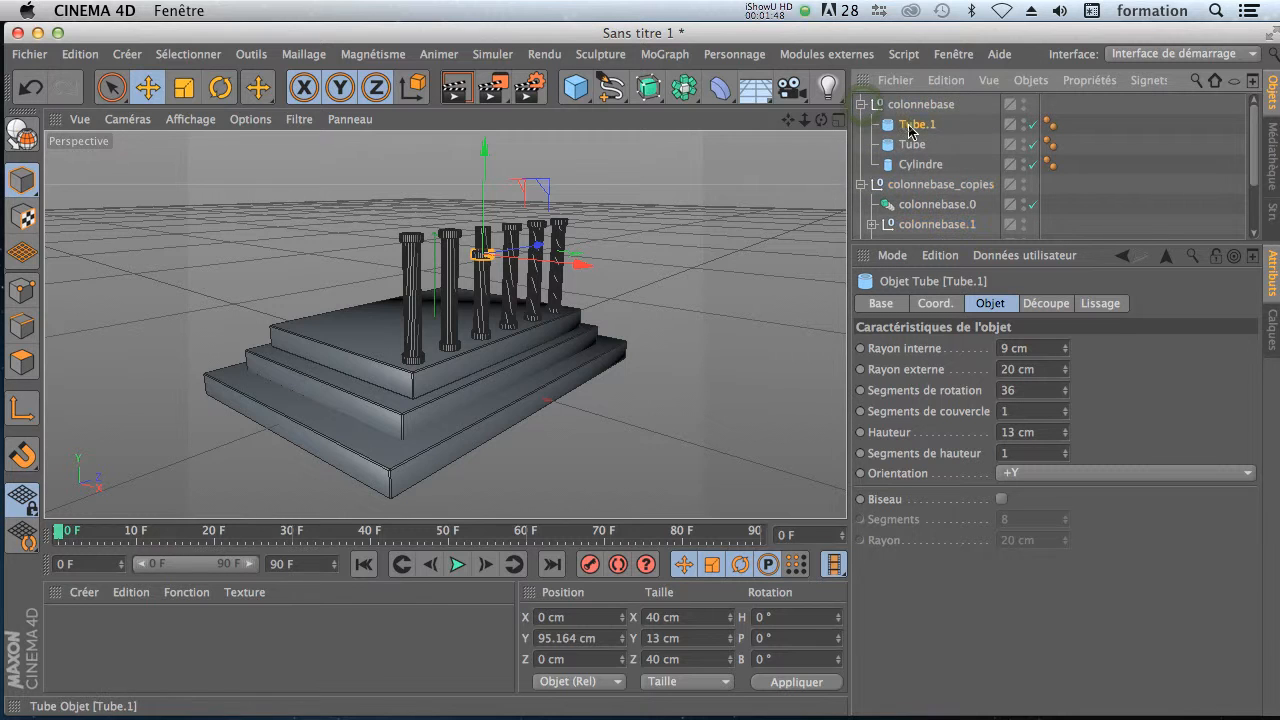
{"action": "left_click", "coordinate": [900, 125]}
{"action": "left_click_drag", "start_coordinate": [409, 153], "coordinate": [395, 244]}
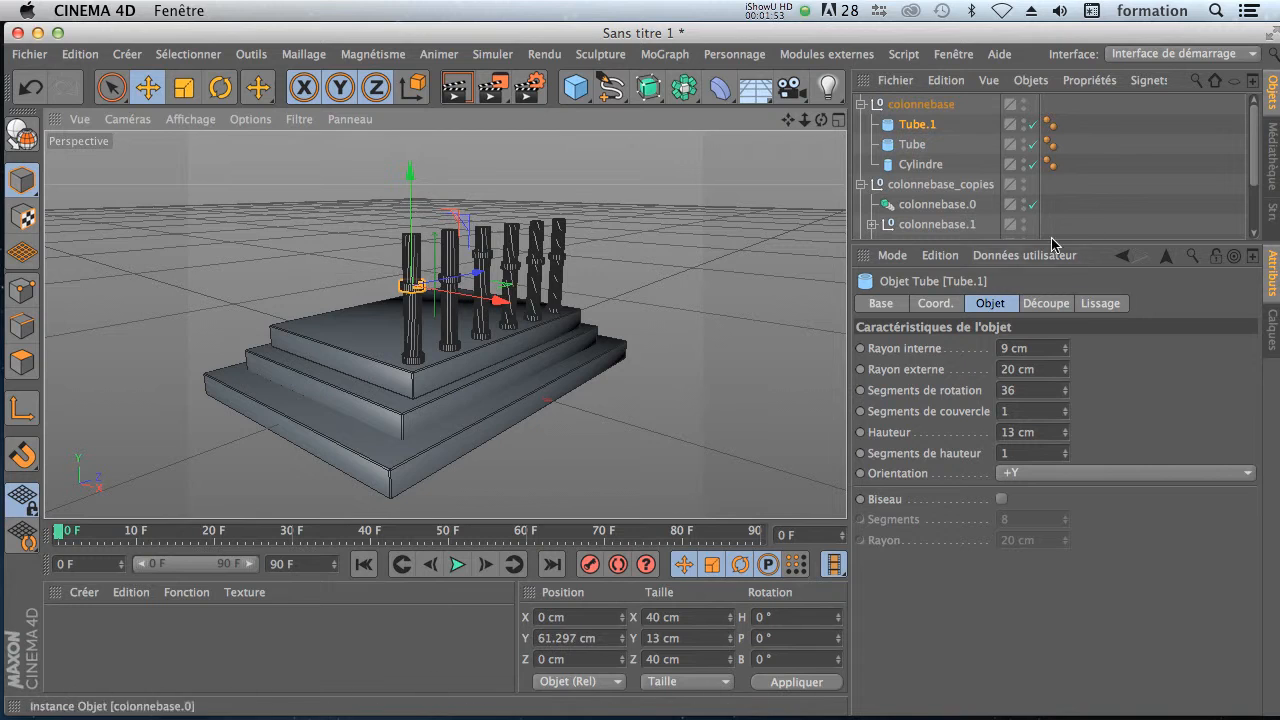
- Undo both ring moves and the conversion of colonnebase.1, and collapse the column hierarchies
{"action": "left_click", "coordinate": [927, 226]}
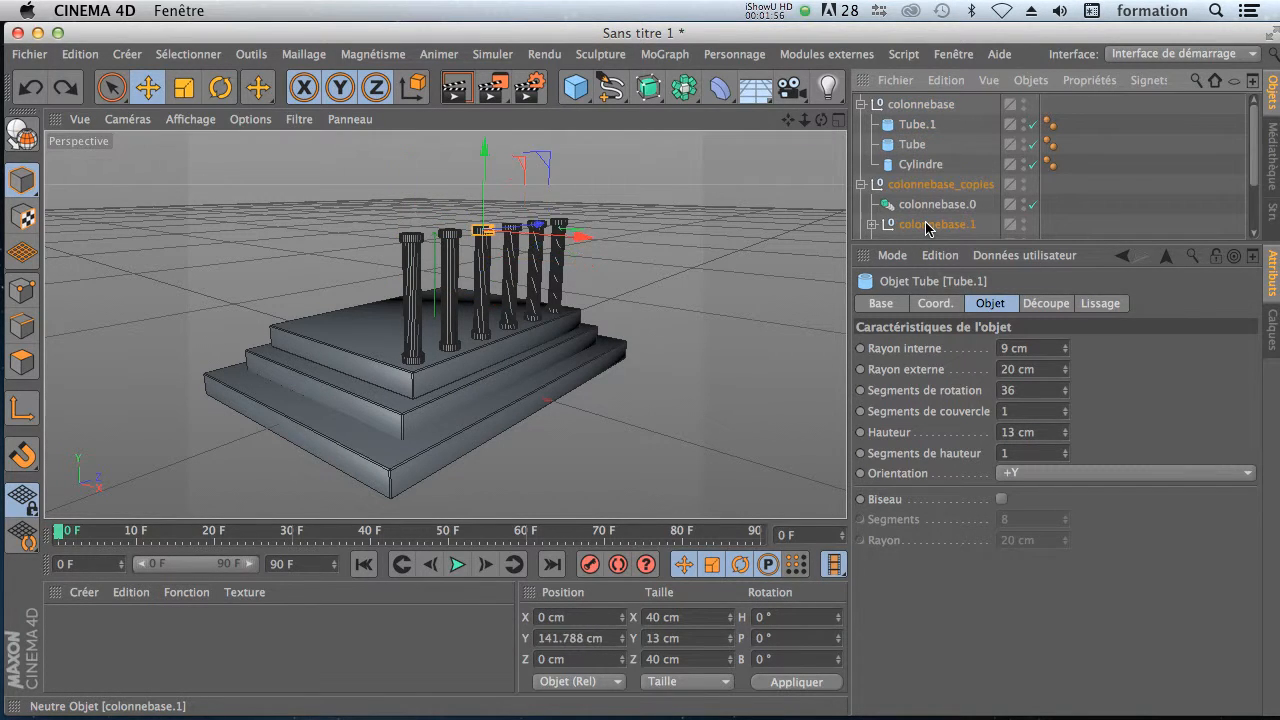
{"action": "key", "text": "super+z"}
{"action": "key", "text": "super+z"}
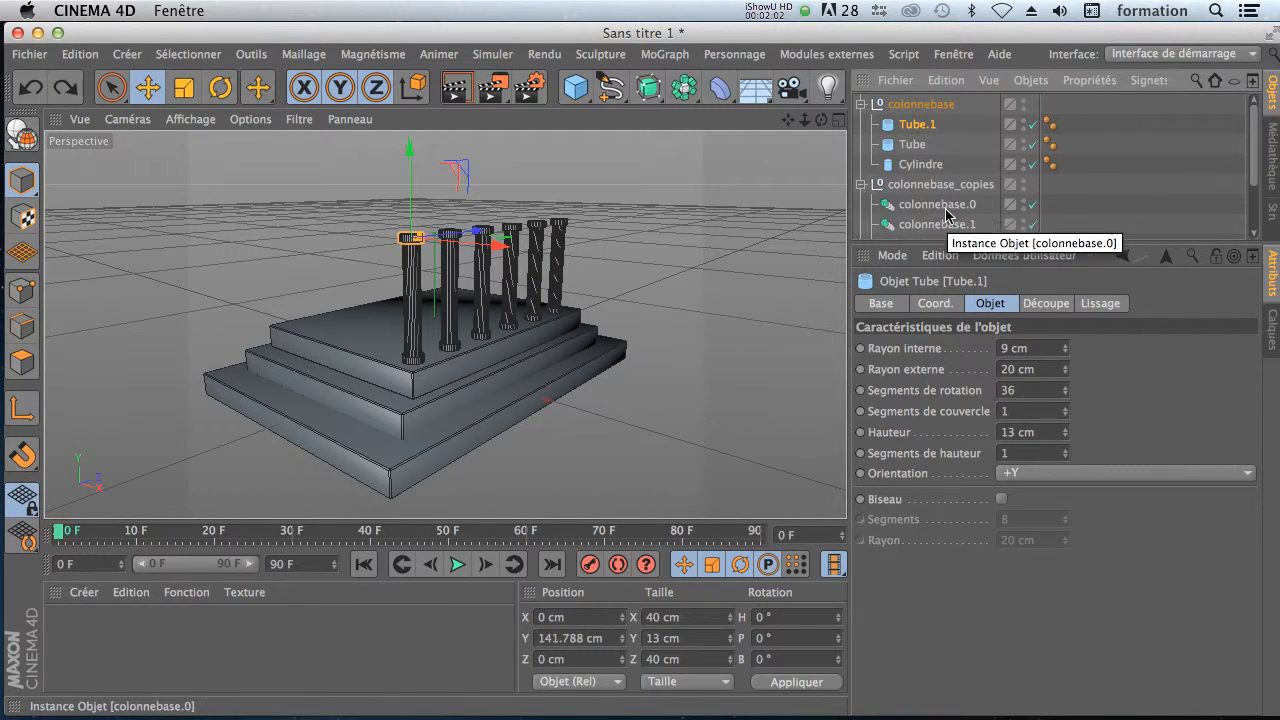
{"action": "scroll", "coordinate": [951, 186], "scroll_direction": "down", "scroll_amount": 4}
{"action": "scroll", "coordinate": [951, 188], "scroll_direction": "up", "scroll_amount": 4}
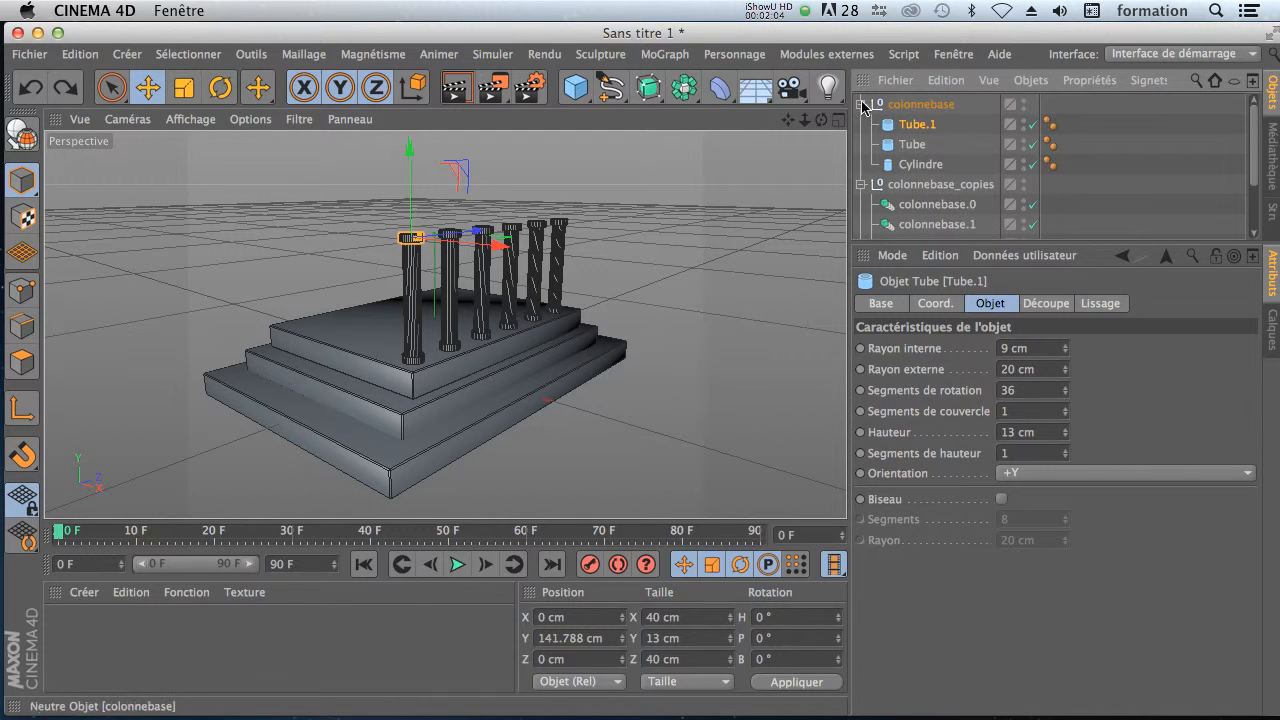
{"action": "left_click", "coordinate": [860, 104]}
{"action": "left_click", "coordinate": [860, 124]}
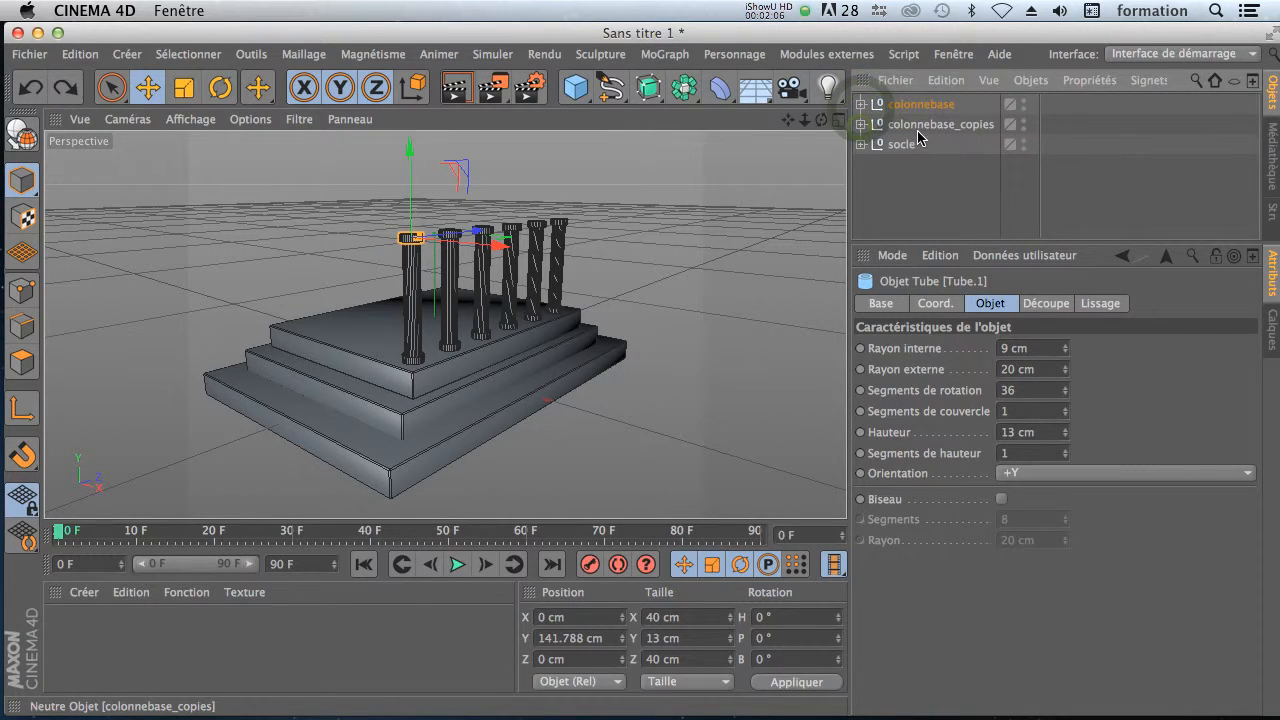
- Group colonnebase and colonnebase_copies together under one null object
{"action": "left_click", "coordinate": [920, 126]}
{"action": "left_click", "coordinate": [950, 187]}
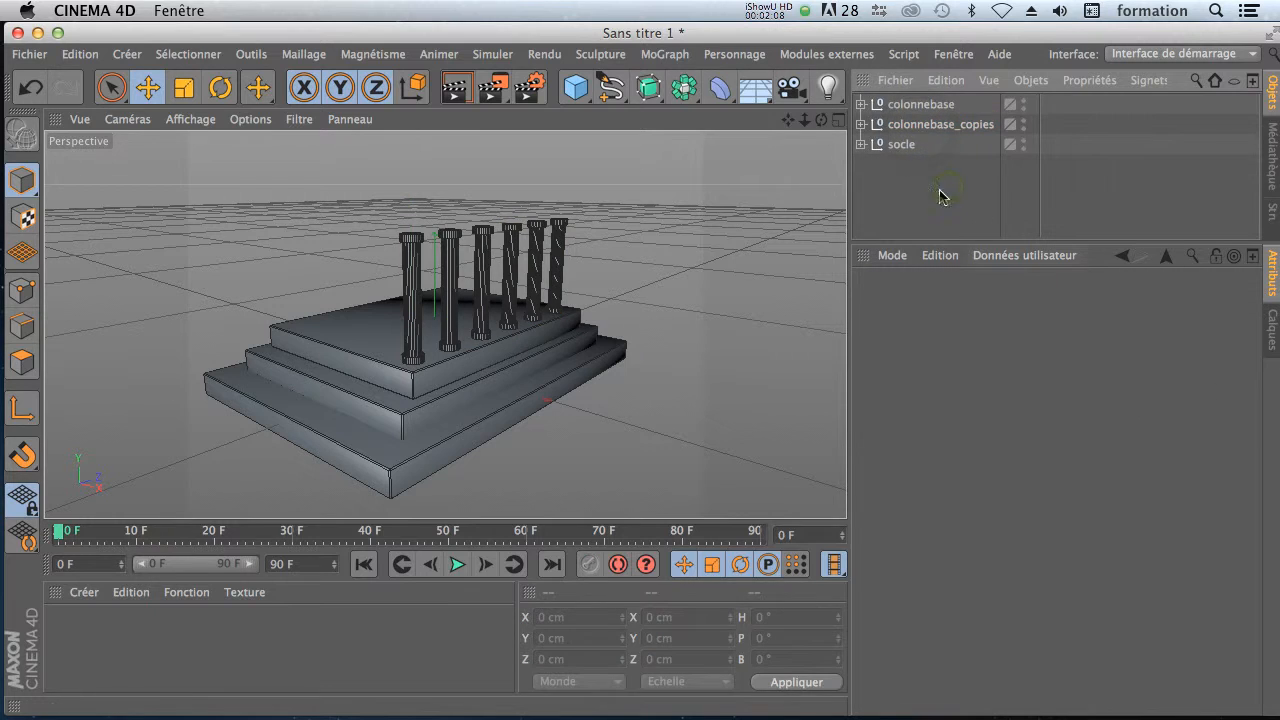
{"action": "left_click", "coordinate": [931, 128]}
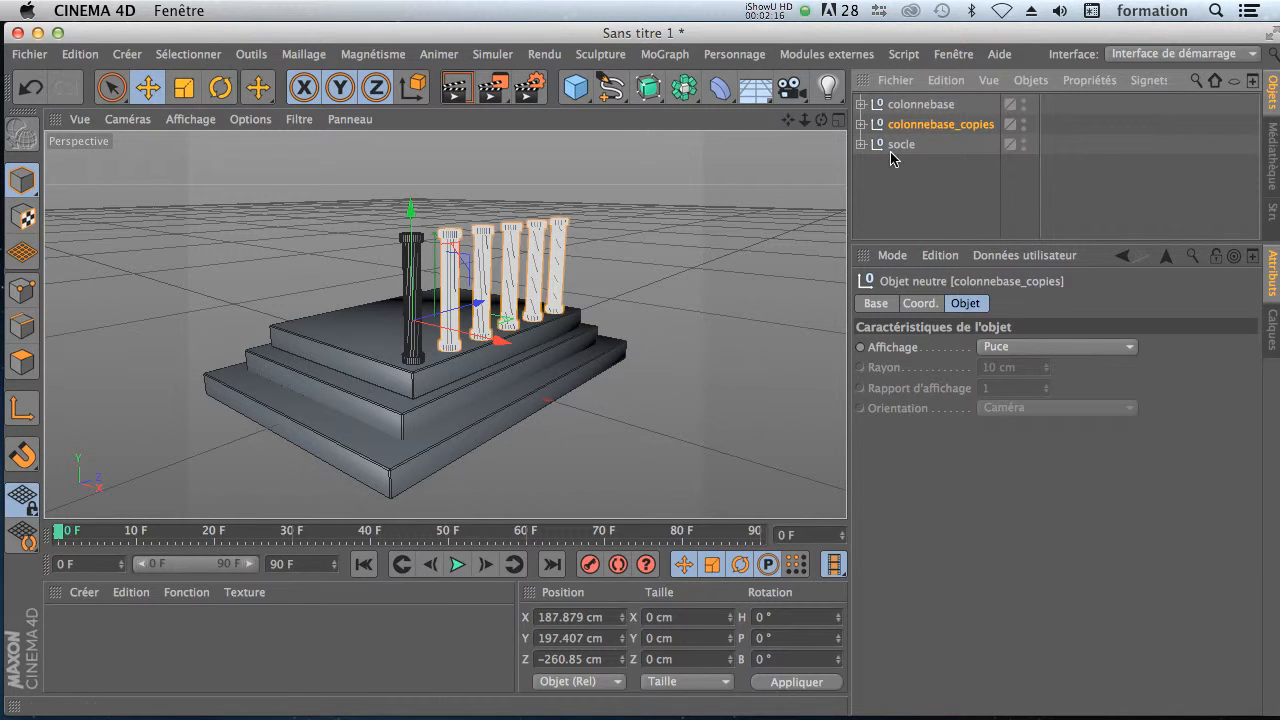
{"action": "left_click_drag", "start_coordinate": [821, 120], "coordinate": [834, 120]}
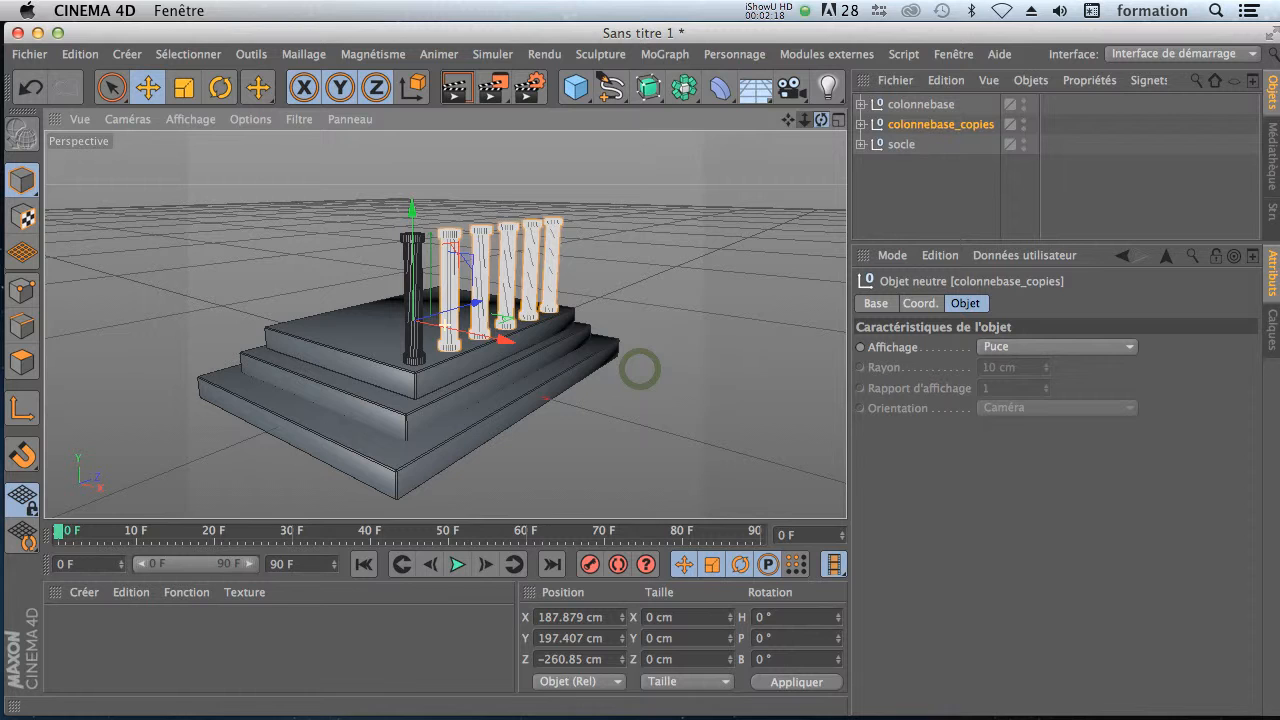
{"action": "left_click", "coordinate": [910, 108]}
{"action": "left_click", "coordinate": [910, 124], "text": "shift"}
{"action": "right_click", "coordinate": [910, 126]}
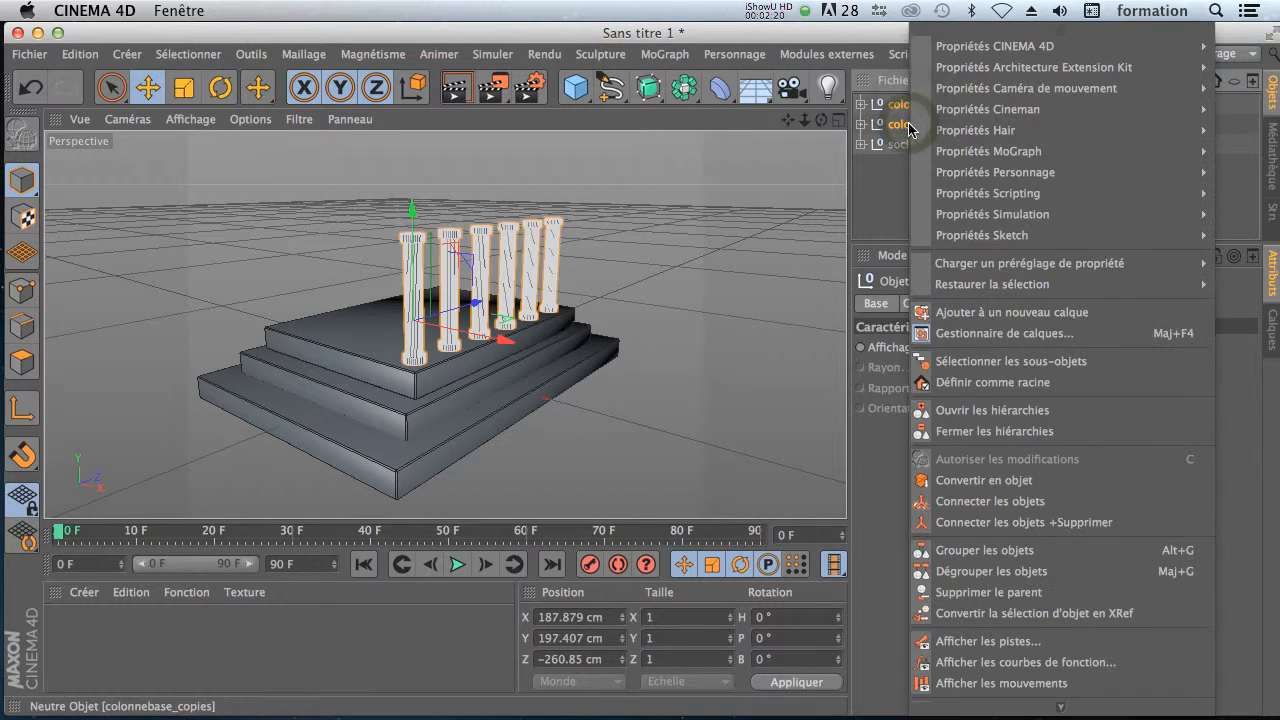
{"action": "left_click", "coordinate": [980, 552]}
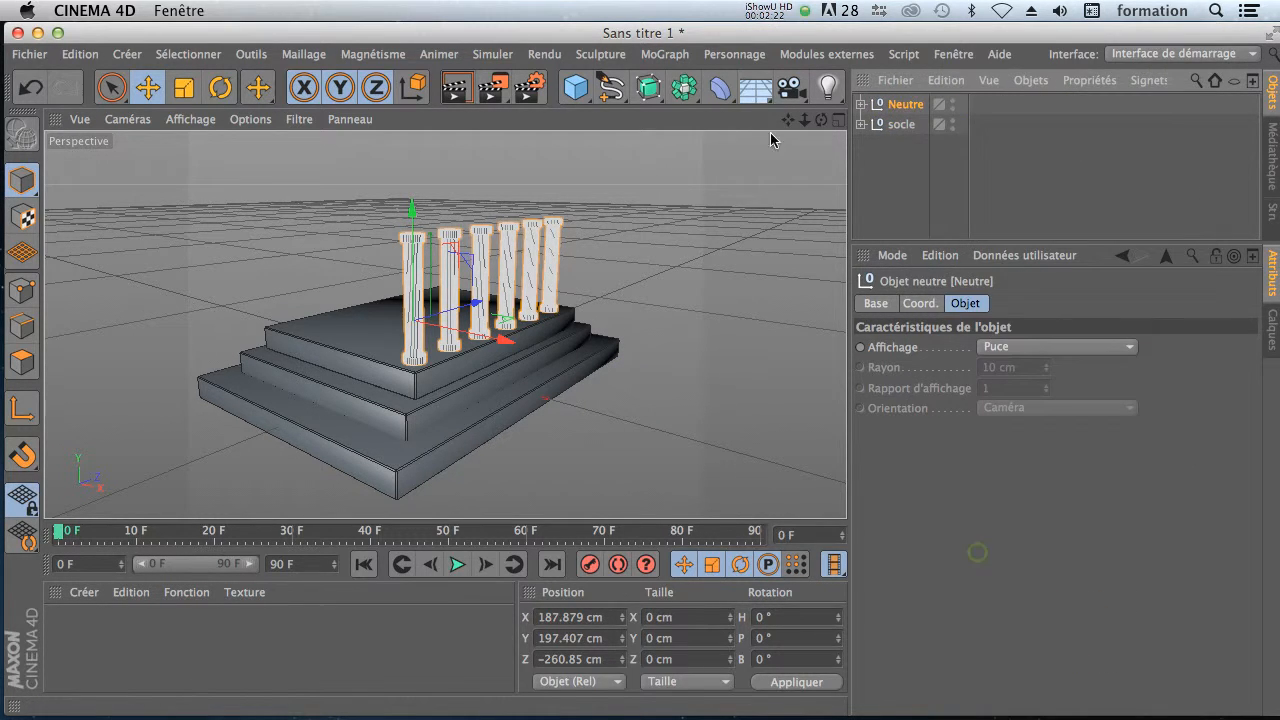
- Rename the new group of columns as colonnesdroit
{"action": "double_click", "coordinate": [905, 104]}
{"action": "type", "text": "col"}
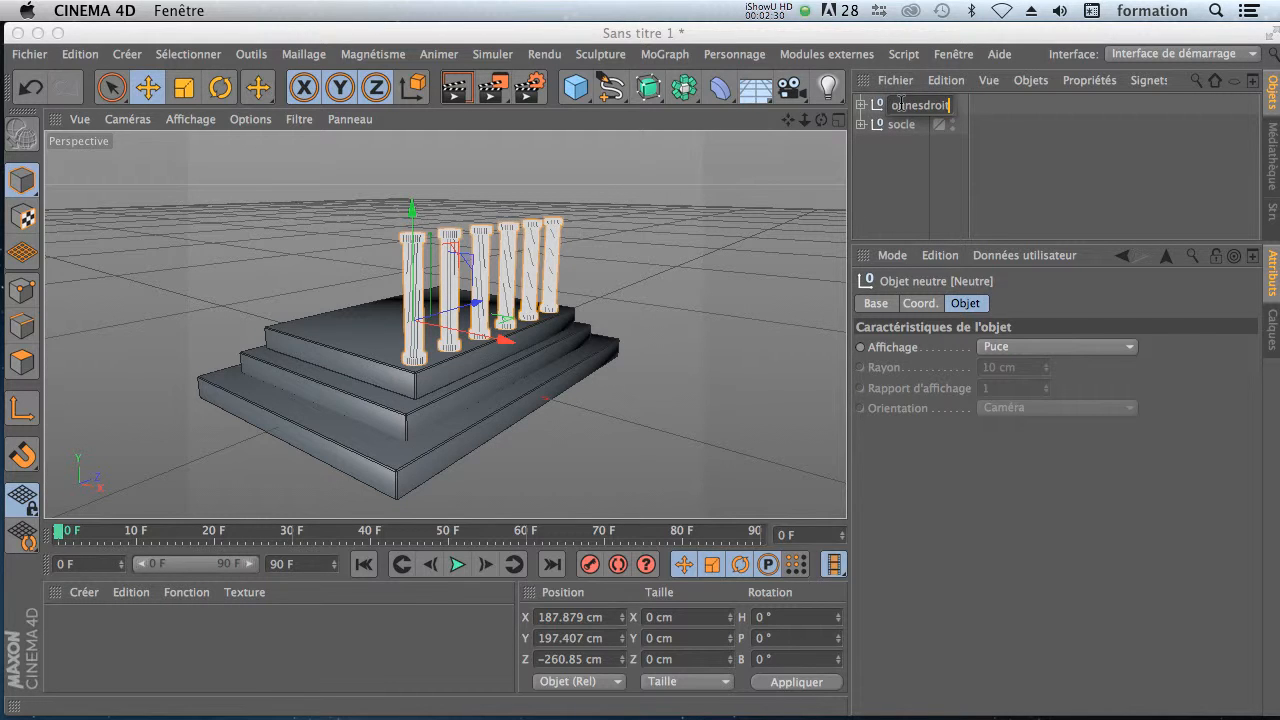
{"action": "left_click", "coordinate": [888, 174]}
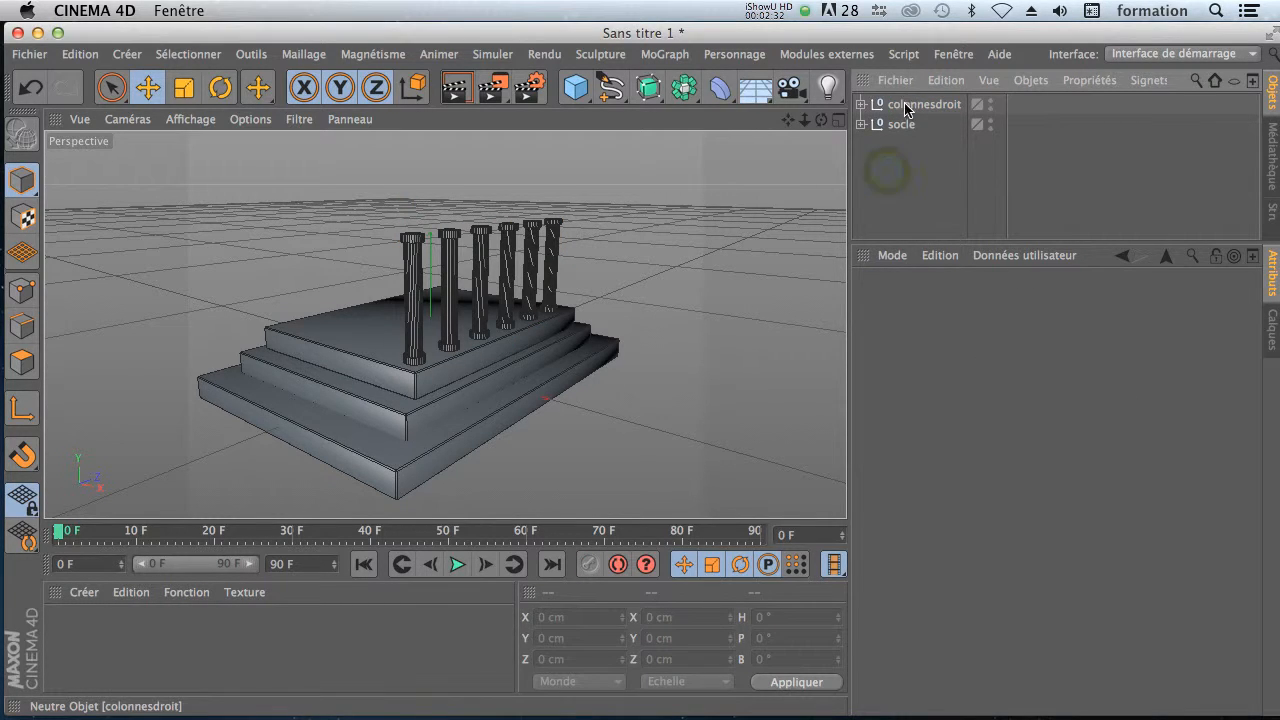
- Duplicate the colonnesdroit group and move the copy across the base to an X position of about -152.5 cm
{"action": "left_click_drag", "start_coordinate": [905, 103], "coordinate": [900, 100], "text": "ctrl"}
{"action": "left_click_drag", "start_coordinate": [539, 341], "coordinate": [370, 322]}
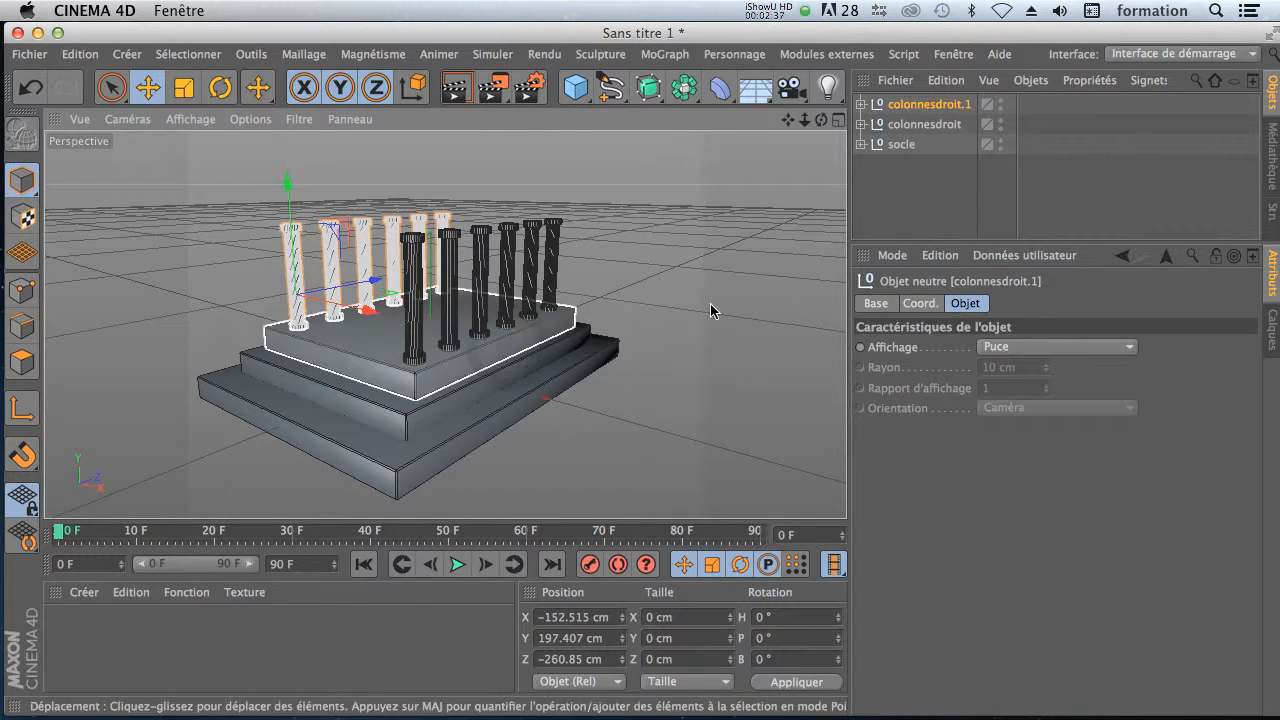
- Rename the duplicated column group colonnesdroit.1 as colnnegauche and deselect it
{"action": "double_click", "coordinate": [929, 105]}
{"action": "type", "text": "col"}
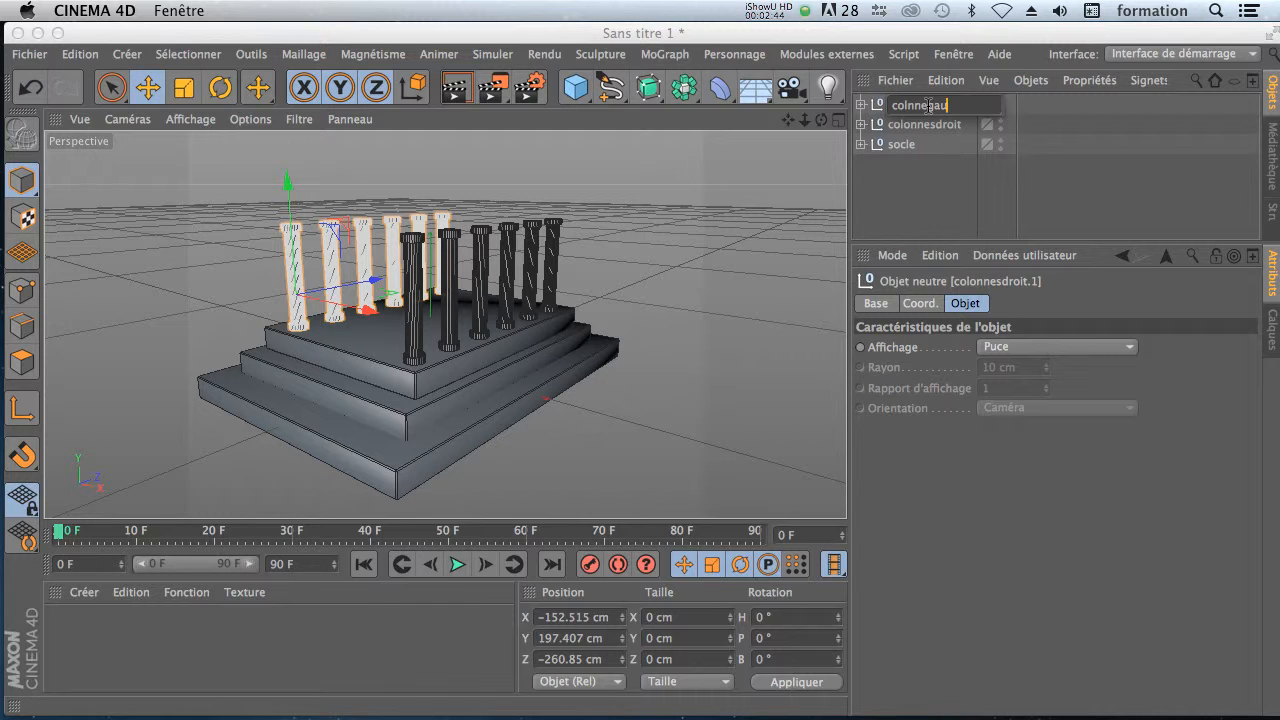
{"action": "type", "text": "nnegauche"}
{"action": "left_click", "coordinate": [917, 192]}
- Render a preview of the temple in the perspective view and examine both column rows from slightly different angles
{"action": "mouse_move", "coordinate": [821, 119]}
{"action": "left_mouse_down"}
{"action": "mouse_move", "coordinate": [910, 119]}
{"action": "mouse_move", "coordinate": [805, 119]}
{"action": "mouse_move", "coordinate": [843, 122]}
{"action": "mouse_move", "coordinate": [824, 114]}
{"action": "mouse_move", "coordinate": [842, 106]}
{"action": "left_mouse_up"}
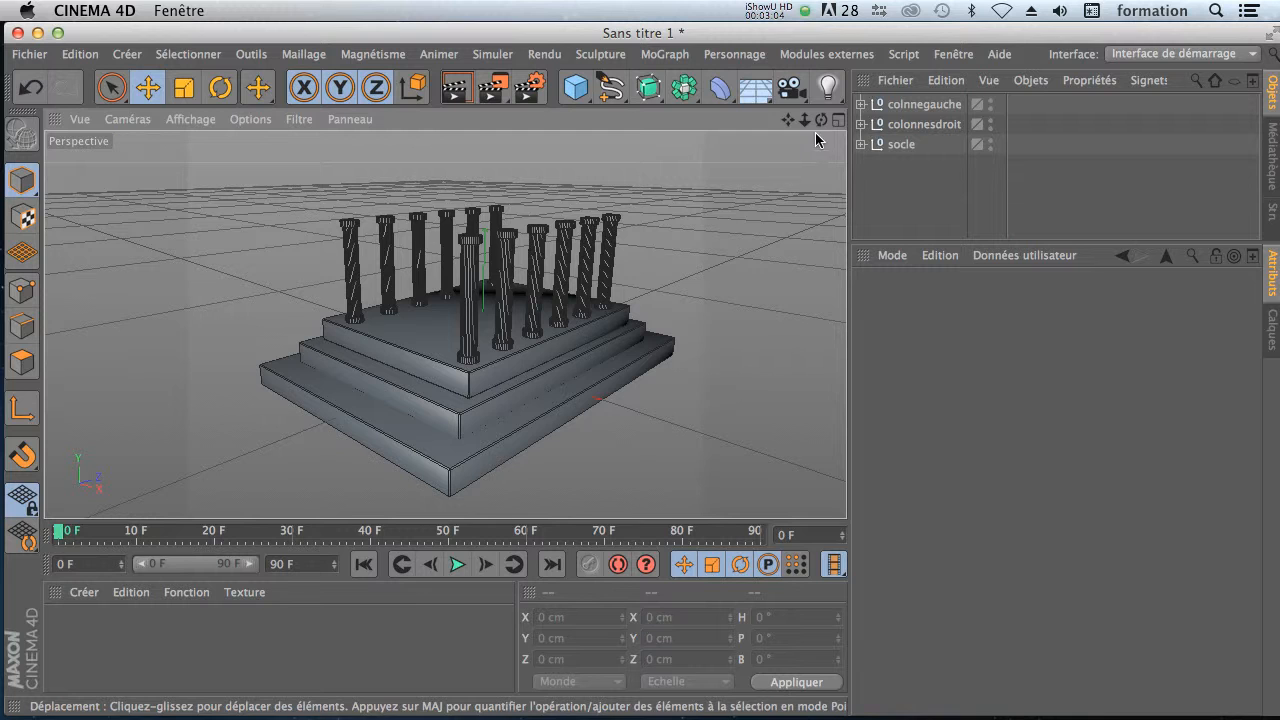
{"action": "left_click_drag", "start_coordinate": [805, 122], "coordinate": [811, 131]}
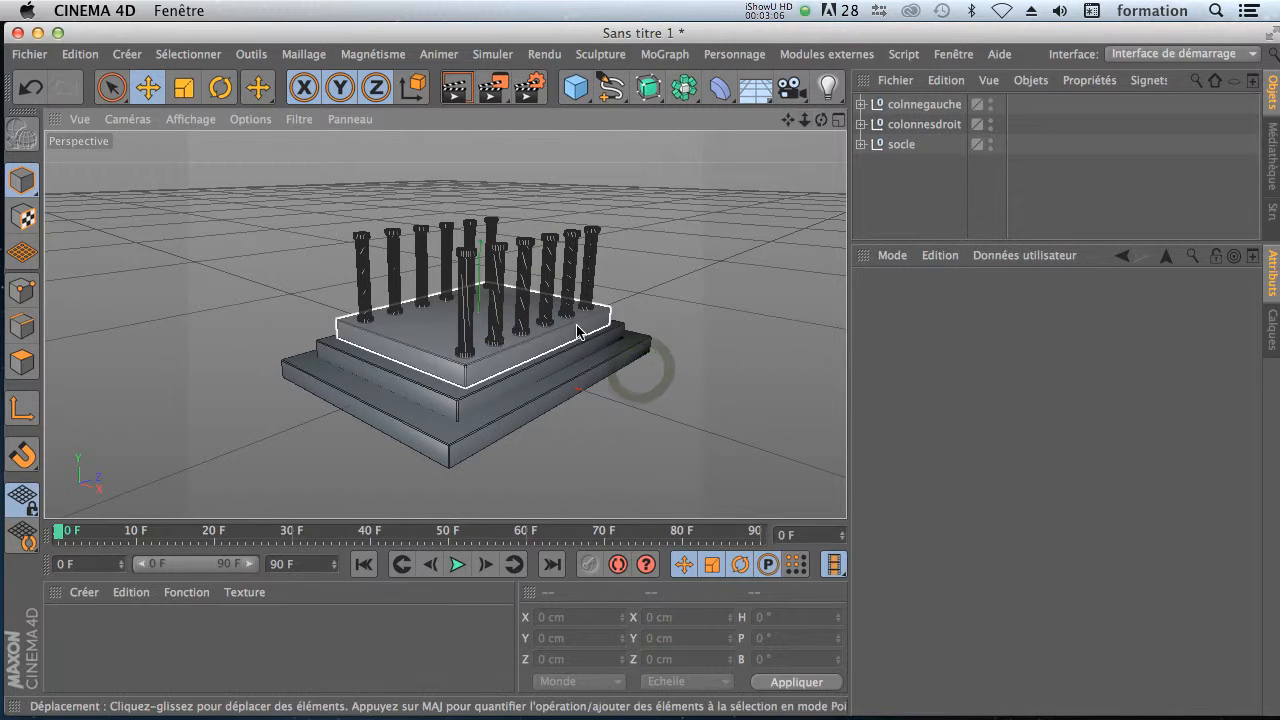
{"action": "left_click", "coordinate": [455, 91]}
{"action": "mouse_move", "coordinate": [821, 120]}
{"action": "left_mouse_down"}
{"action": "mouse_move", "coordinate": [880, 95]}
{"action": "mouse_move", "coordinate": [775, 126]}
{"action": "left_mouse_up"}
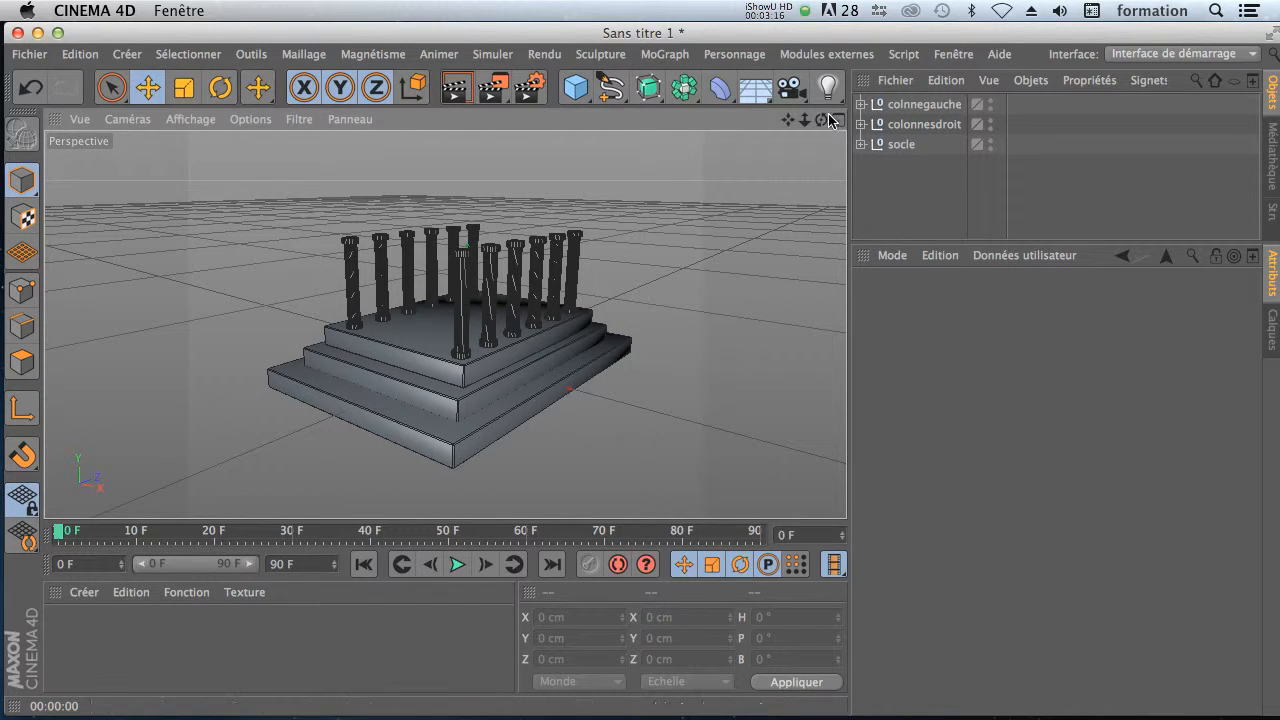
{"action": "mouse_move", "coordinate": [821, 119]}
{"action": "left_mouse_down"}
{"action": "mouse_move", "coordinate": [812, 134]}
{"action": "mouse_move", "coordinate": [804, 115]}
{"action": "mouse_move", "coordinate": [818, 122]}
{"action": "left_mouse_up"}
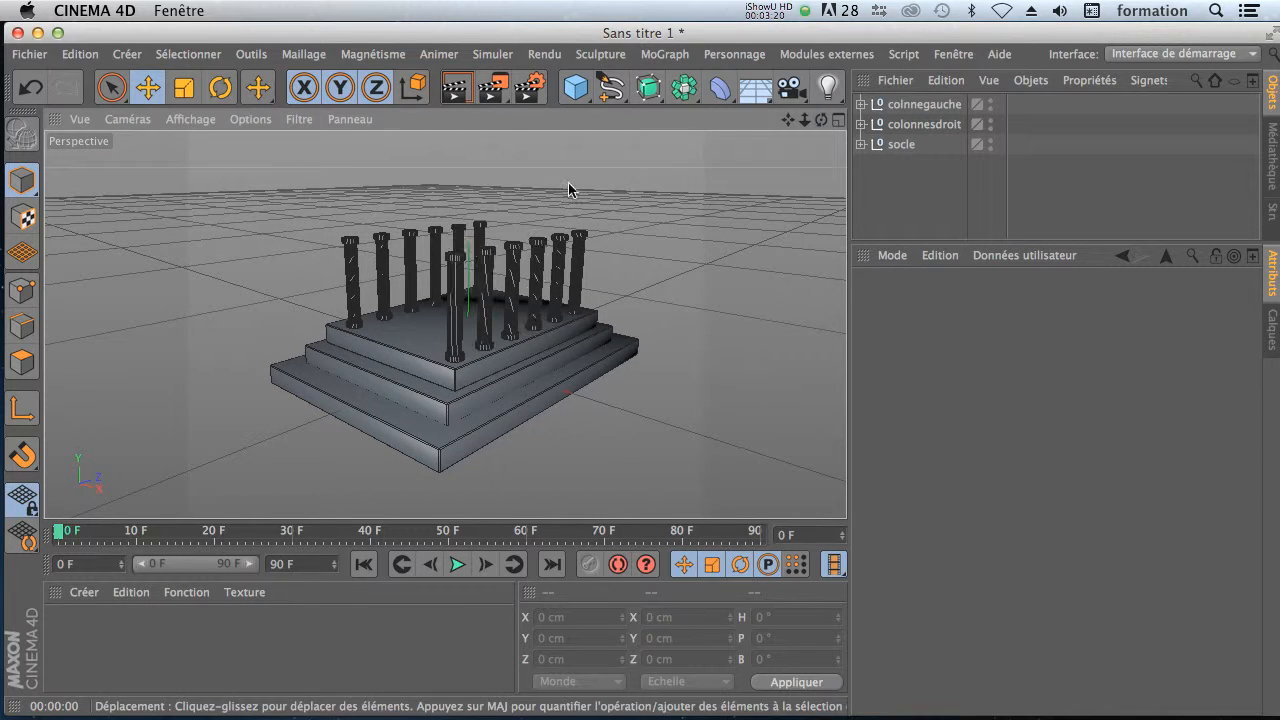
{"action": "left_click", "coordinate": [576, 87]}
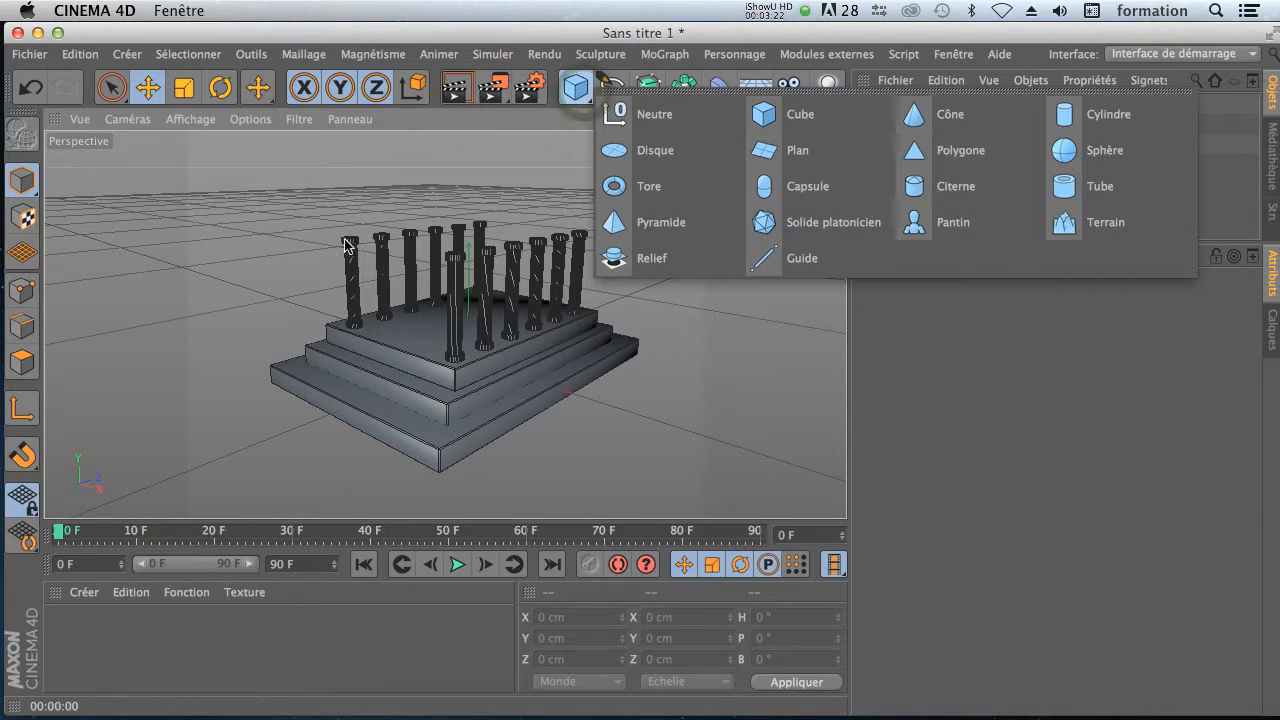
{"action": "left_click", "coordinate": [612, 388]}
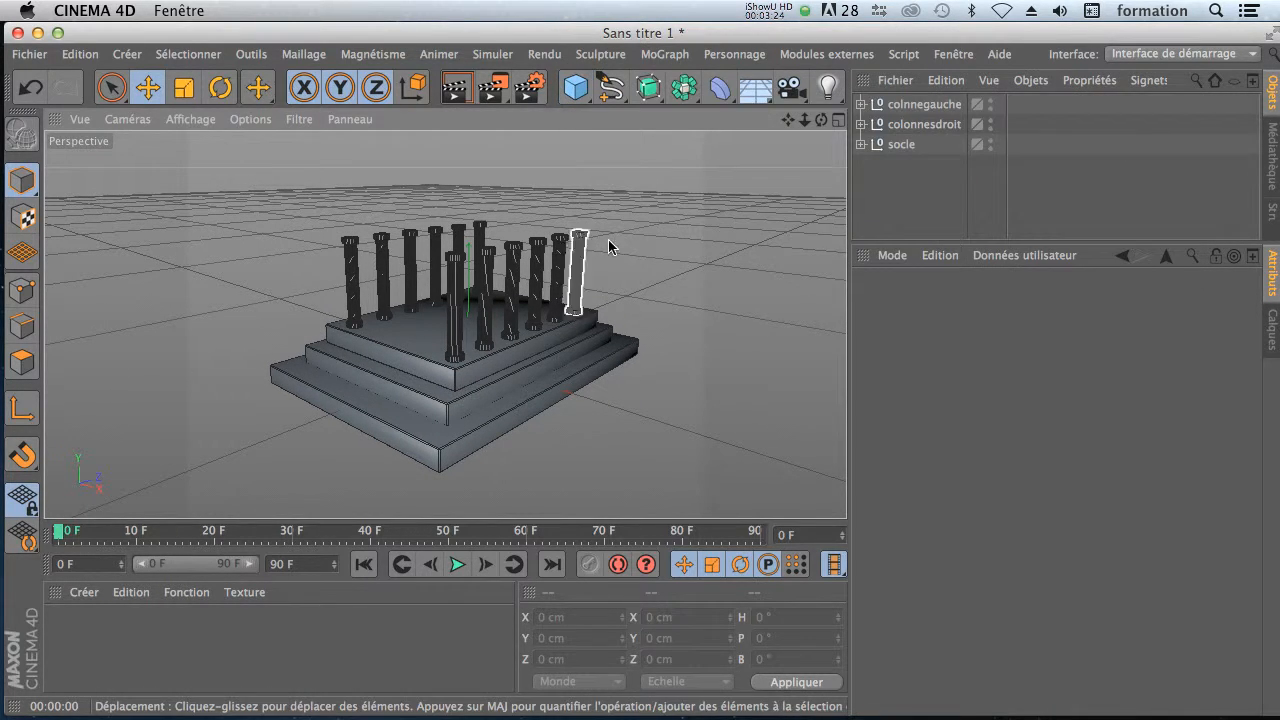